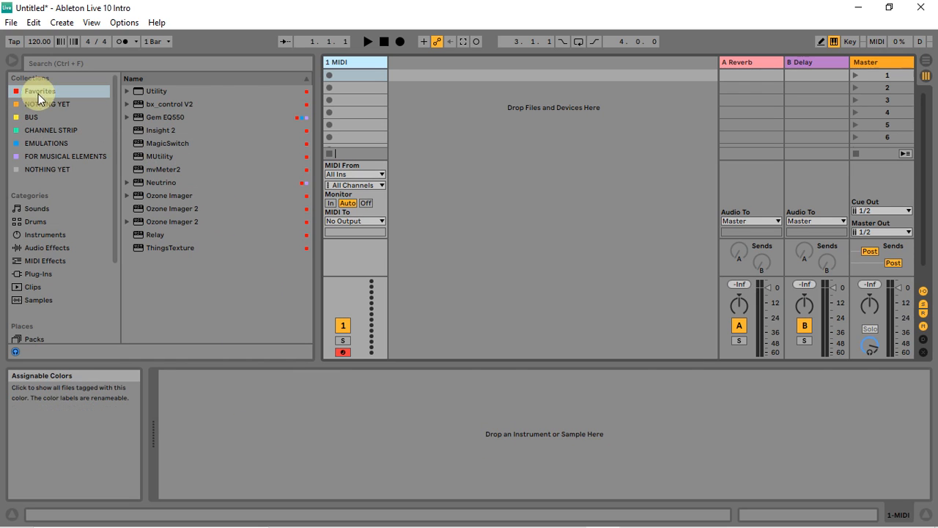
Open the RTAPS folder inside APE SAMPLE LIBRARY in the browser's Music place.
{"action": "left_click", "coordinate": [54, 232]}
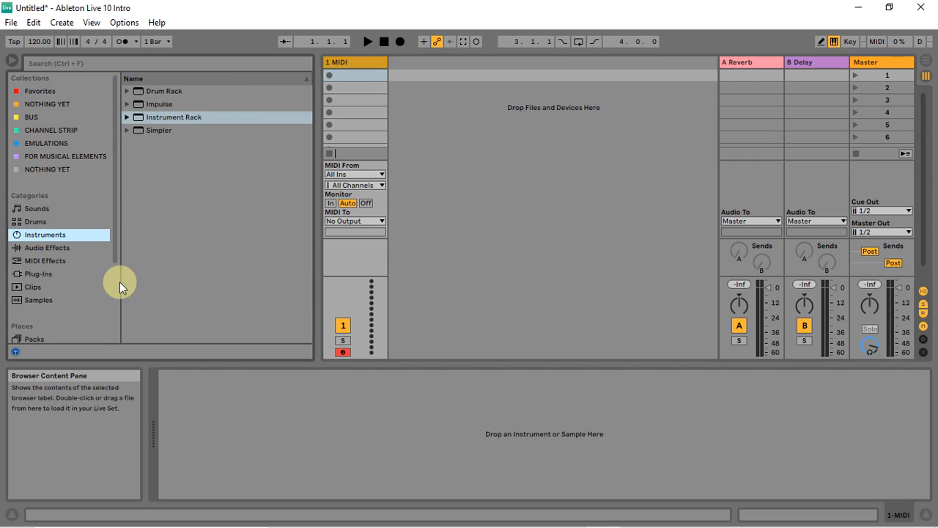
{"action": "scroll", "coordinate": [50, 282], "scroll_direction": "down", "scroll_amount": 2}
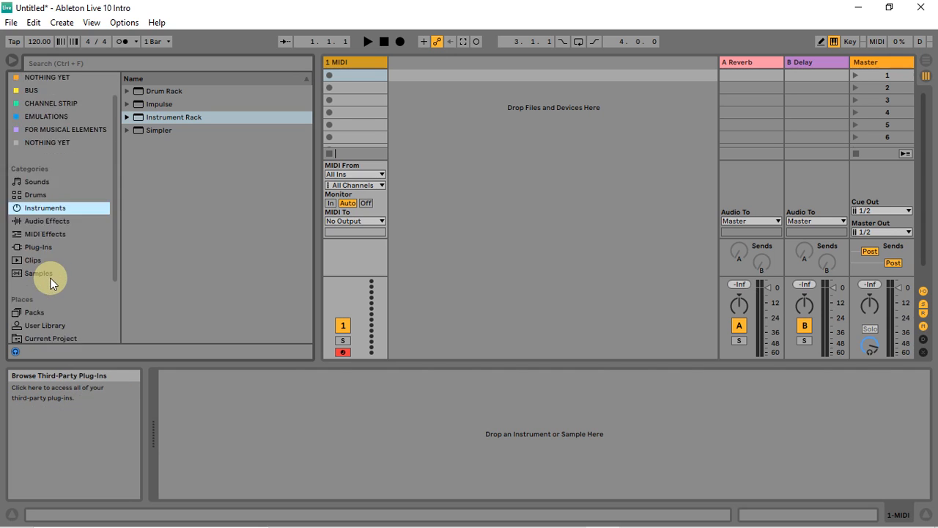
{"action": "scroll", "coordinate": [48, 278], "scroll_direction": "down", "scroll_amount": 5}
{"action": "left_click", "coordinate": [38, 272]}
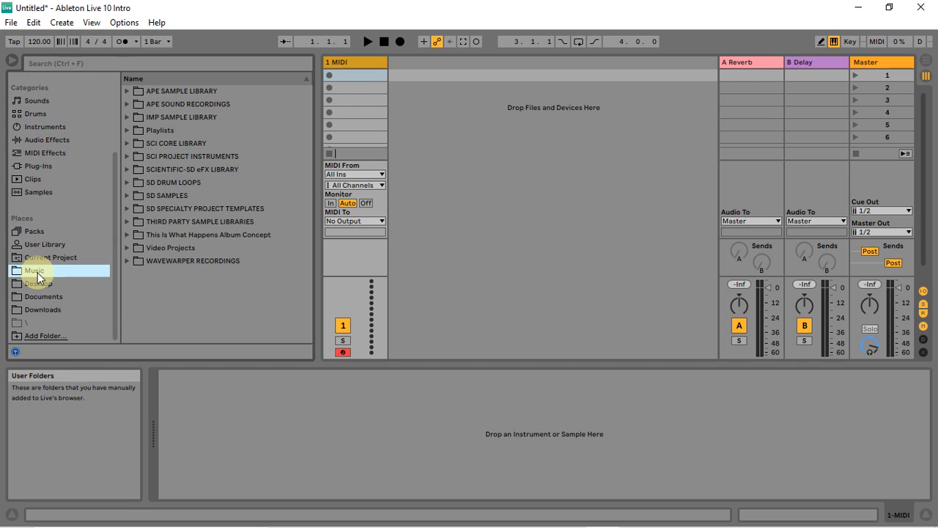
{"action": "left_click", "coordinate": [127, 91]}
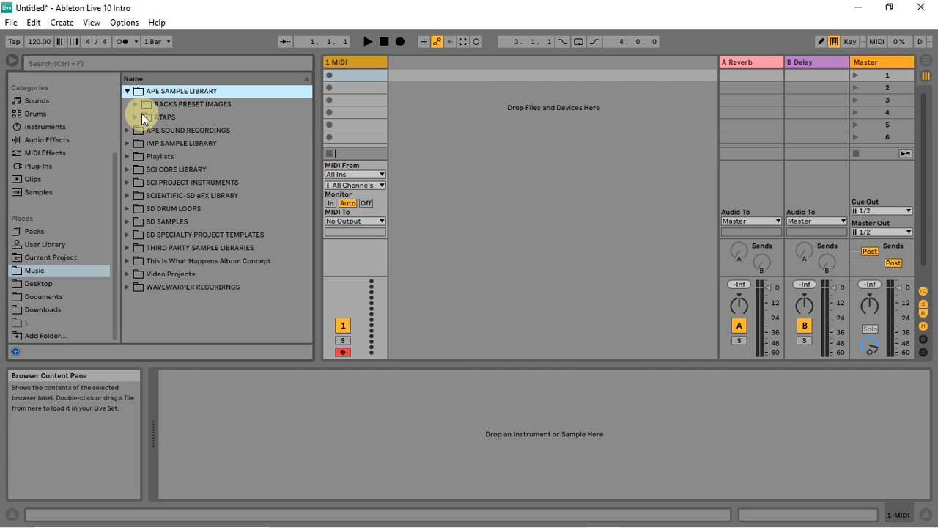
{"action": "left_click", "coordinate": [135, 117]}
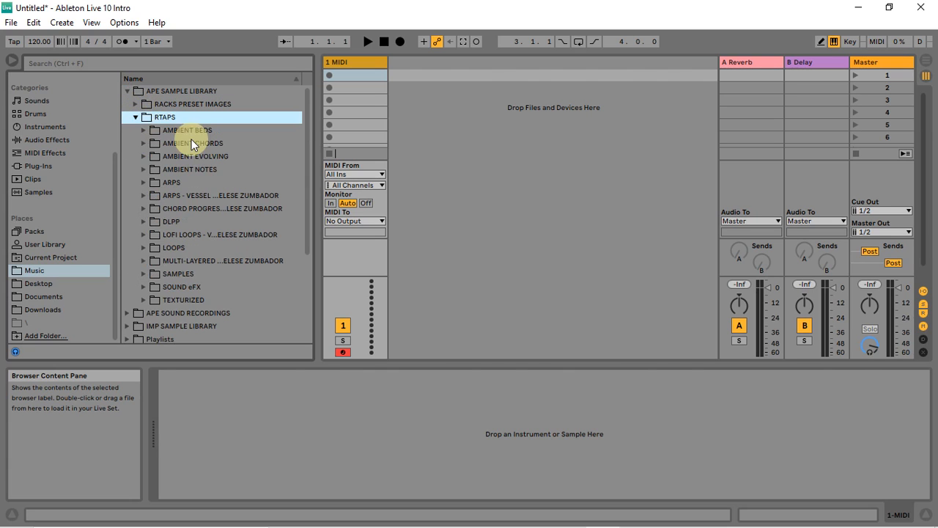
Expand the Multi-Layered Musical Notes folder and adjust the browser width to its sample names.
{"action": "left_click_drag", "start_coordinate": [318, 256], "coordinate": [446, 279]}
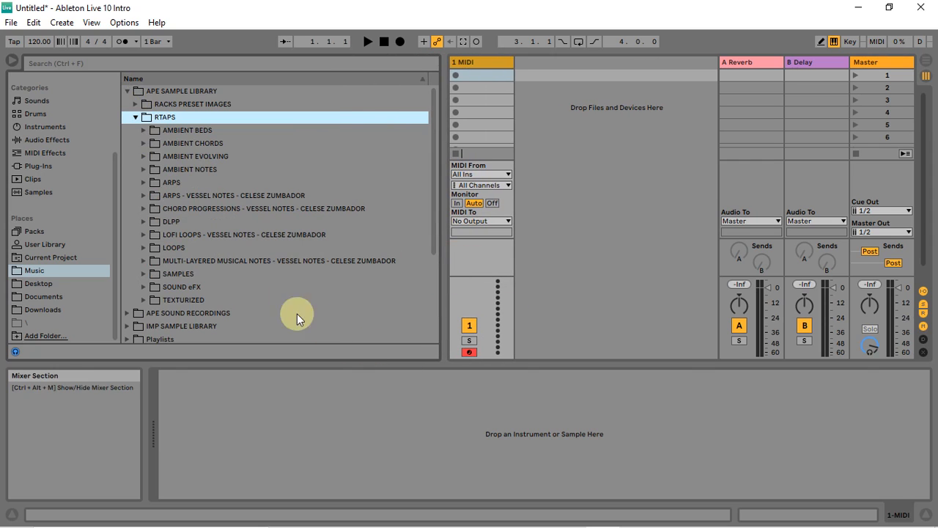
{"action": "left_click", "coordinate": [173, 261]}
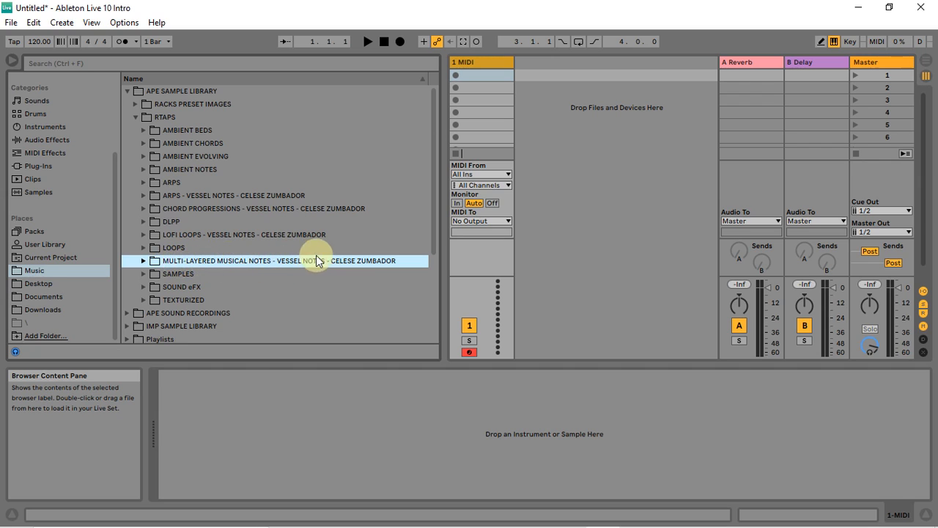
{"action": "left_click", "coordinate": [144, 261]}
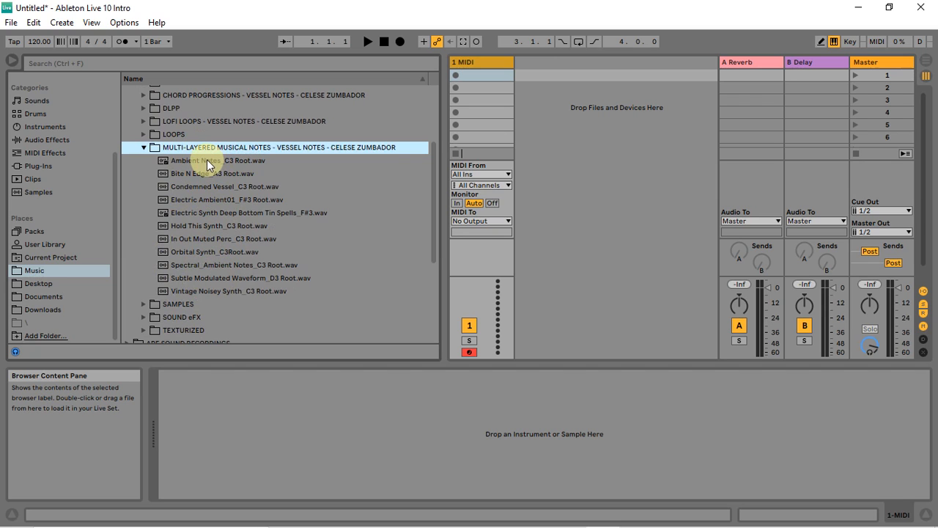
{"action": "left_click_drag", "start_coordinate": [443, 211], "coordinate": [365, 226]}
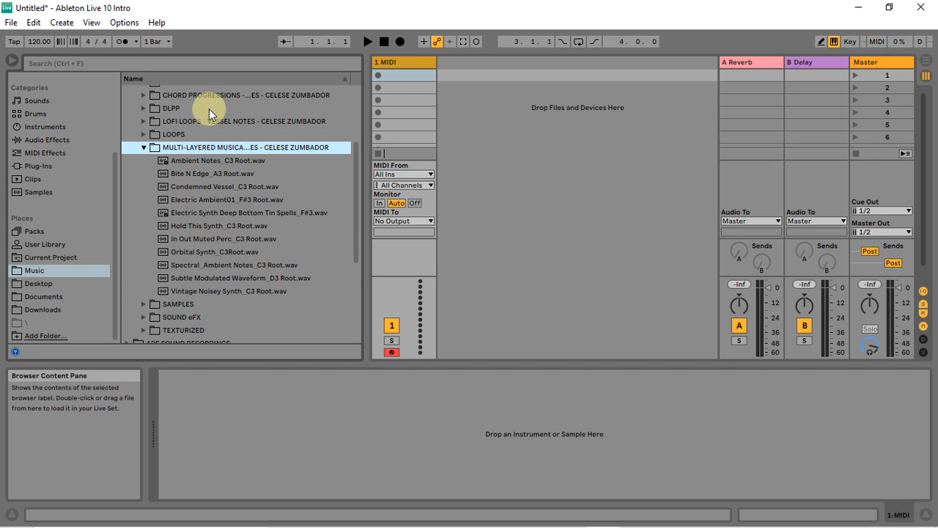
Try loading Ambient Notes_C3 Root.wav onto the MIDI track in two different ways, undoing each load.
{"action": "left_click", "coordinate": [199, 161]}
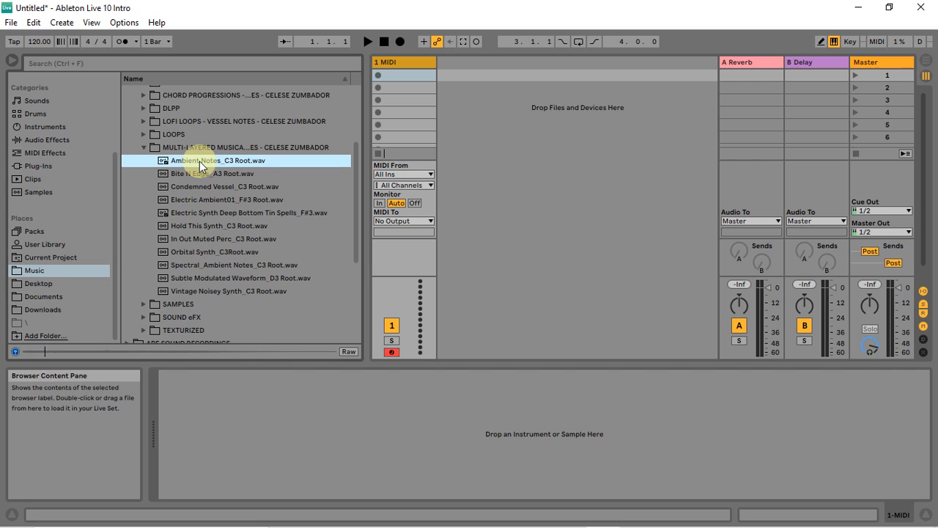
{"action": "left_click_drag", "start_coordinate": [200, 161], "coordinate": [323, 423]}
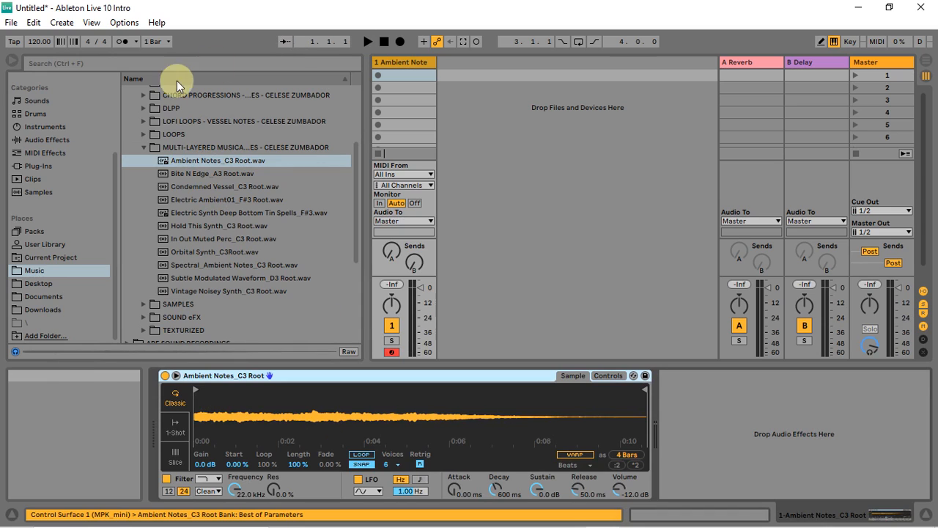
{"action": "left_click", "coordinate": [144, 147]}
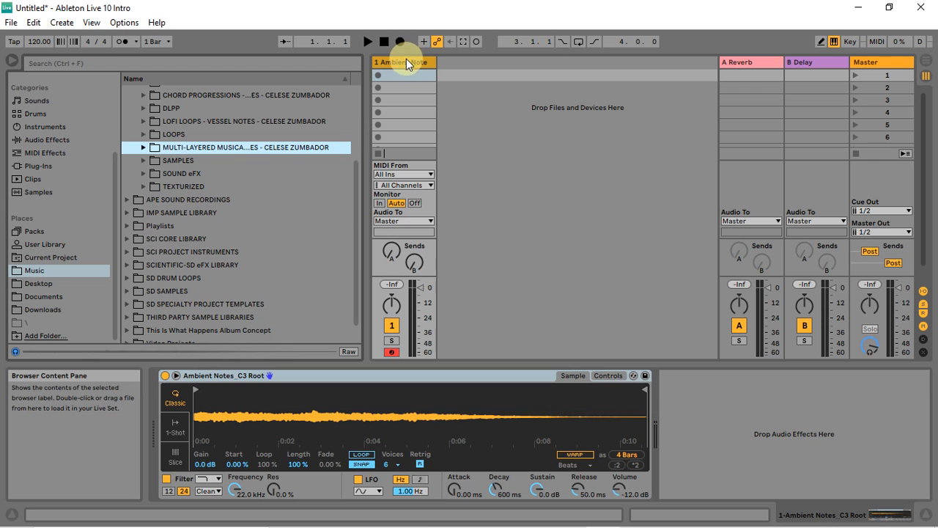
{"action": "left_click", "coordinate": [144, 147]}
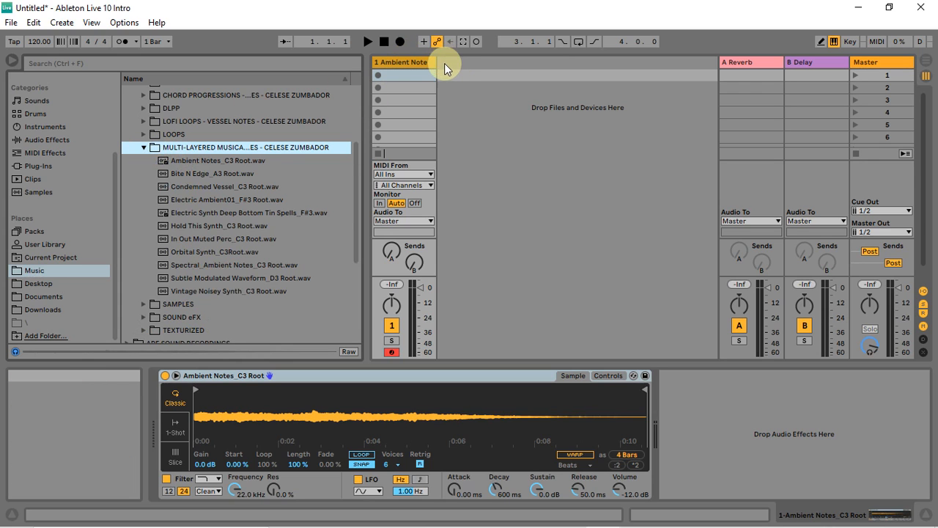
{"action": "key", "text": "ctrl+z"}
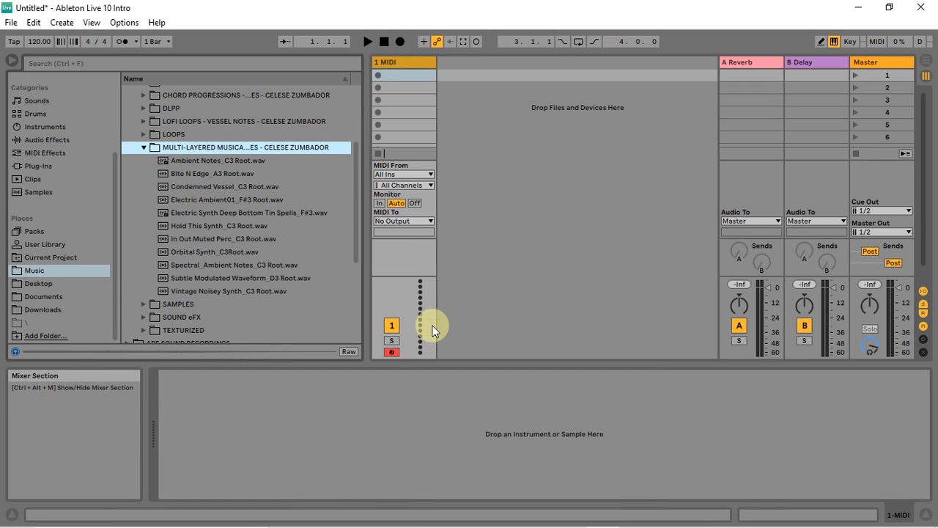
{"action": "double_click", "coordinate": [225, 161]}
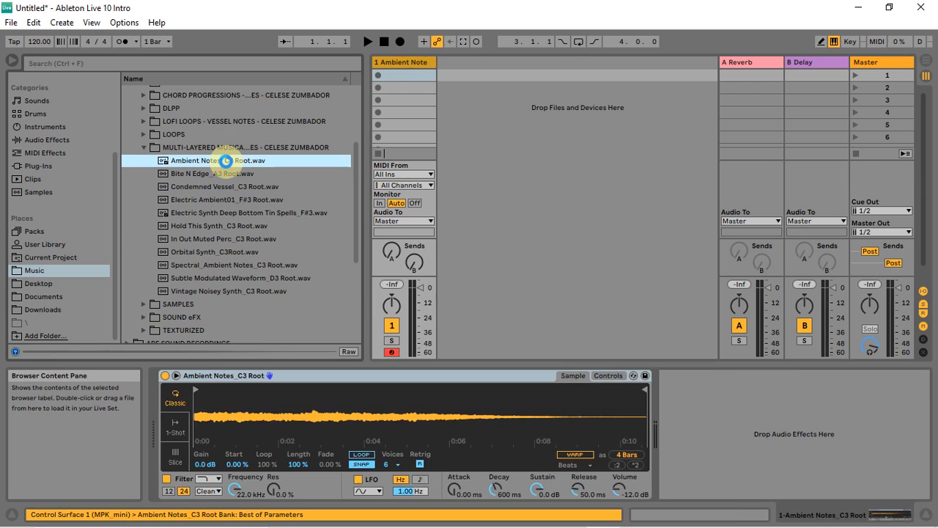
{"action": "key", "text": "ctrl+z"}
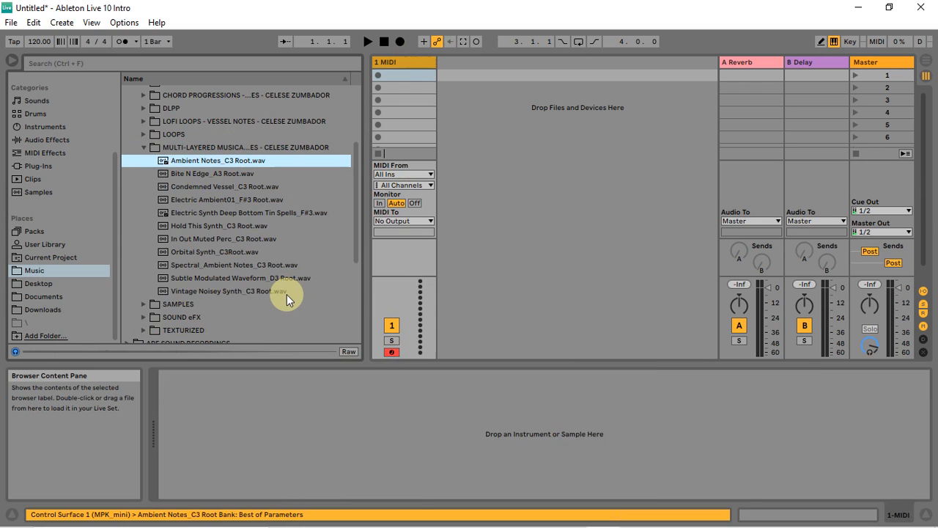
Try placing Ambient Notes_C3 Root.wav in an empty Simpler on the MIDI track, and delete the device.
{"action": "left_click", "coordinate": [38, 128]}
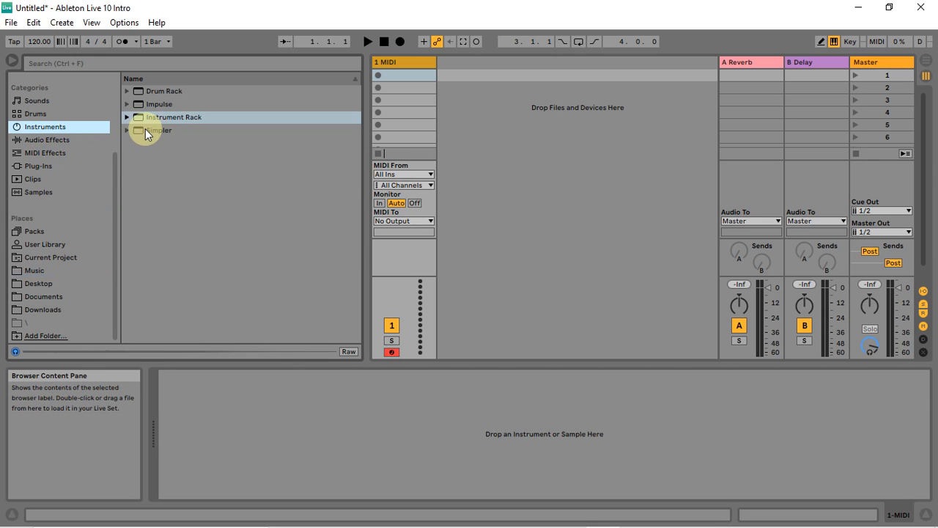
{"action": "left_click_drag", "start_coordinate": [145, 130], "coordinate": [289, 419]}
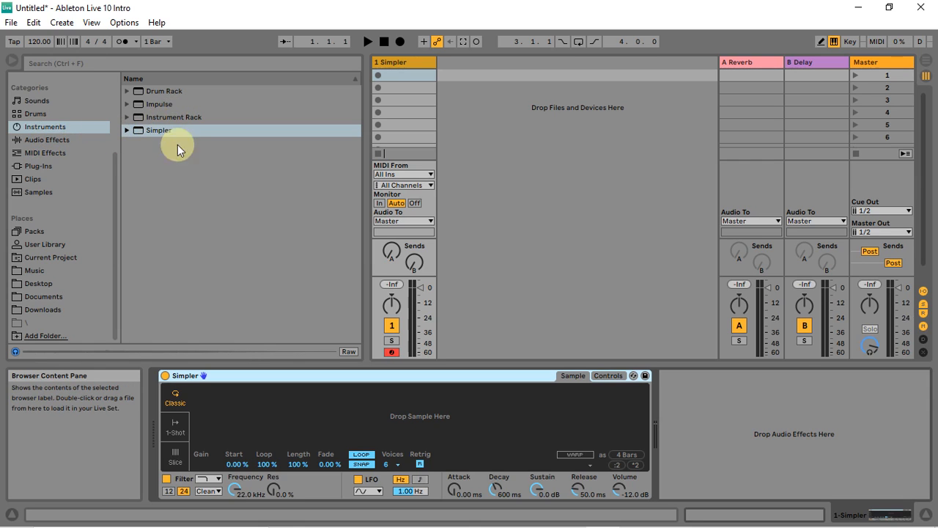
{"action": "left_click", "coordinate": [34, 269]}
{"action": "left_click_drag", "start_coordinate": [208, 160], "coordinate": [278, 400]}
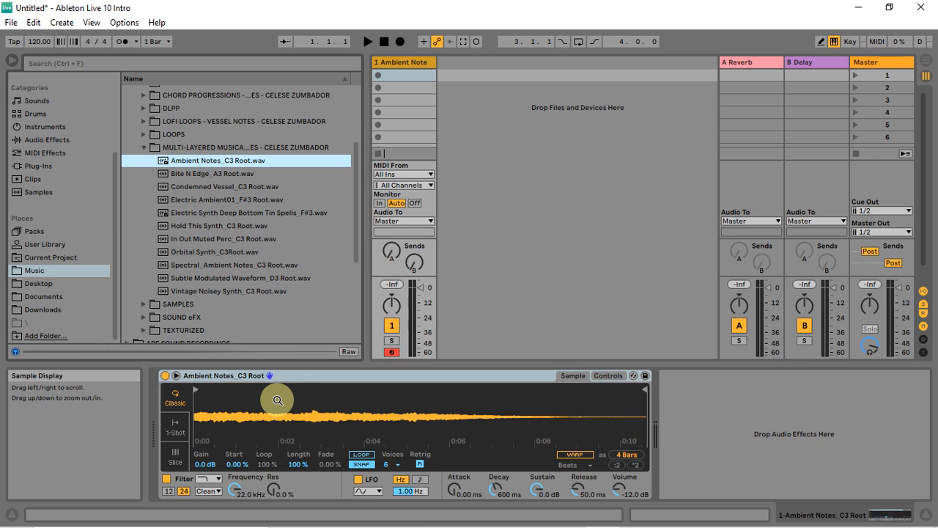
{"action": "left_click", "coordinate": [300, 375]}
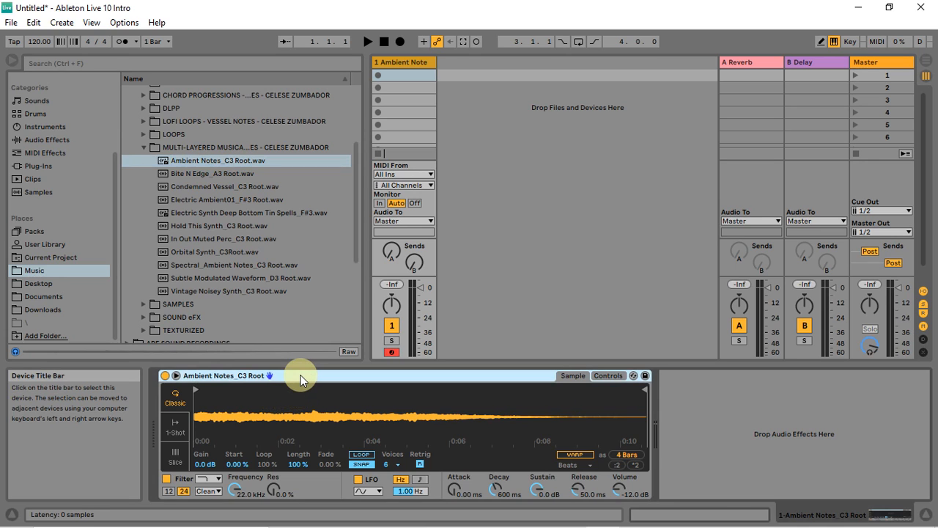
{"action": "key", "text": "Delete"}
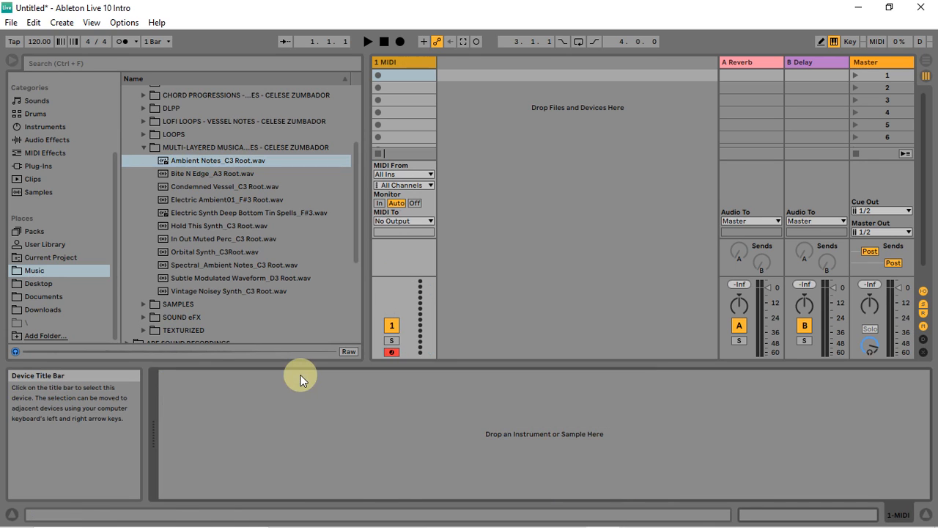
Load Ambient Notes_C3 Root.wav from the browser onto the empty MIDI track and narrow the browser.
{"action": "double_click", "coordinate": [174, 161]}
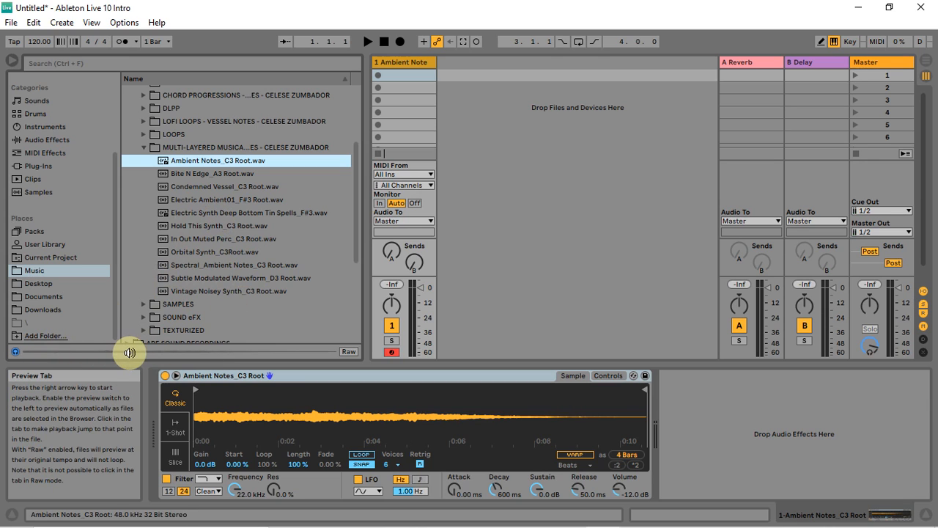
{"action": "left_click_drag", "start_coordinate": [364, 230], "coordinate": [323, 228]}
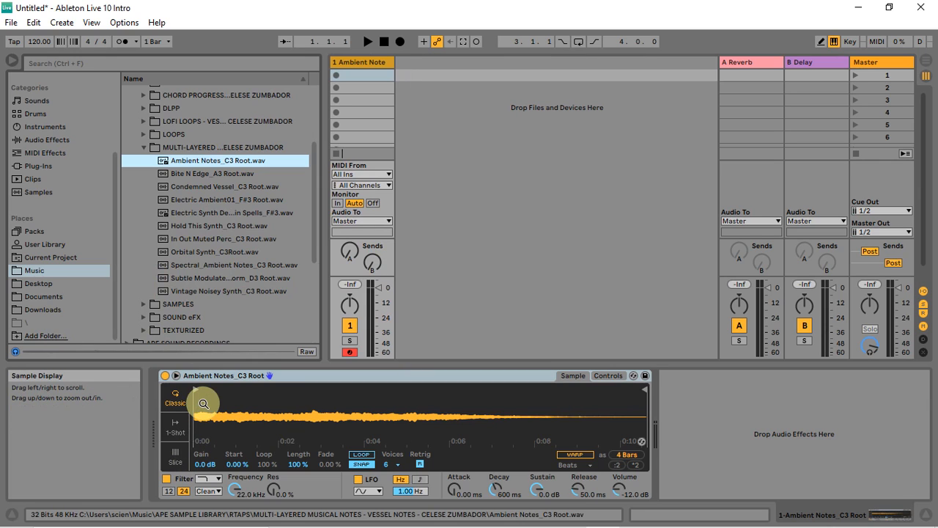
Audition the loaded sample by playing a single note repeatedly, and hide the browser.
{"action": "key", "text": "a"}
{"action": "key", "text": "a"}
{"action": "key", "text": "a"}
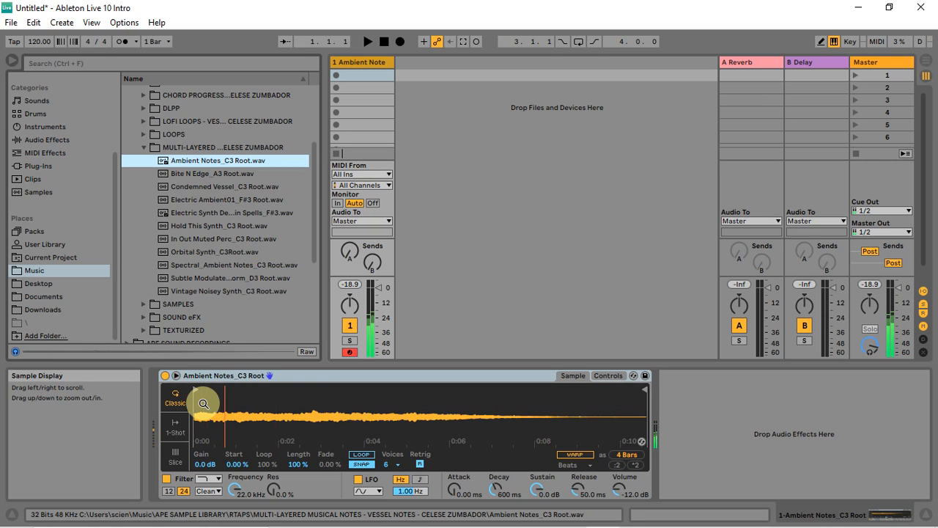
{"action": "key", "text": "a"}
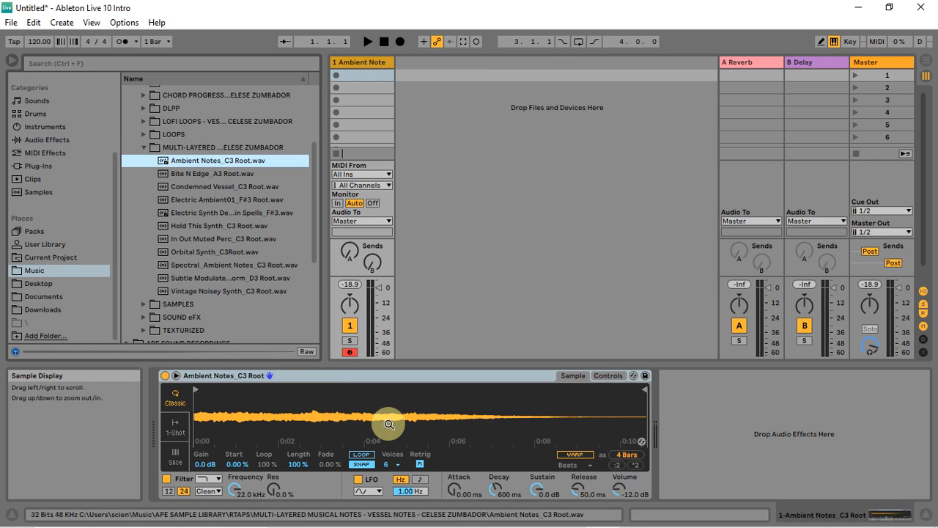
{"action": "left_click", "coordinate": [12, 61]}
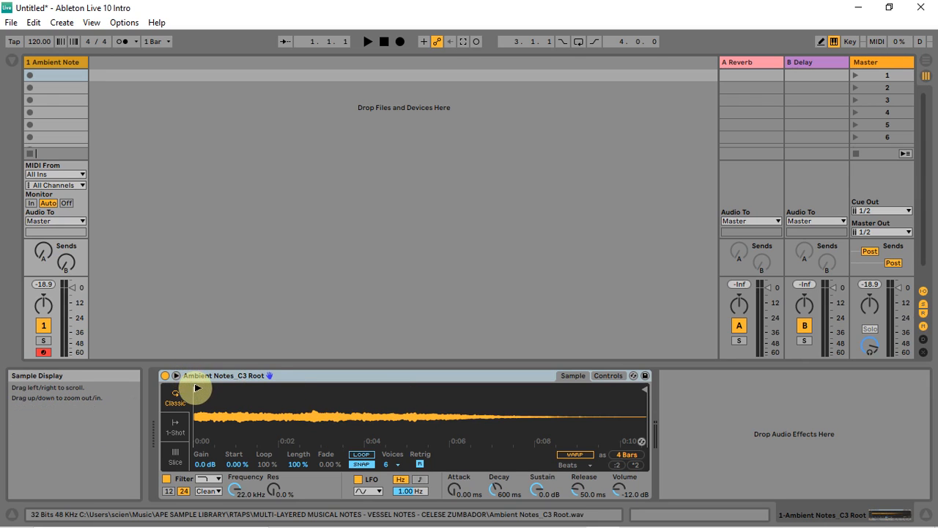
Trim the sample to the region from about 1 to 2.5 seconds and turn on looping.
{"action": "left_click_drag", "start_coordinate": [197, 388], "coordinate": [238, 396]}
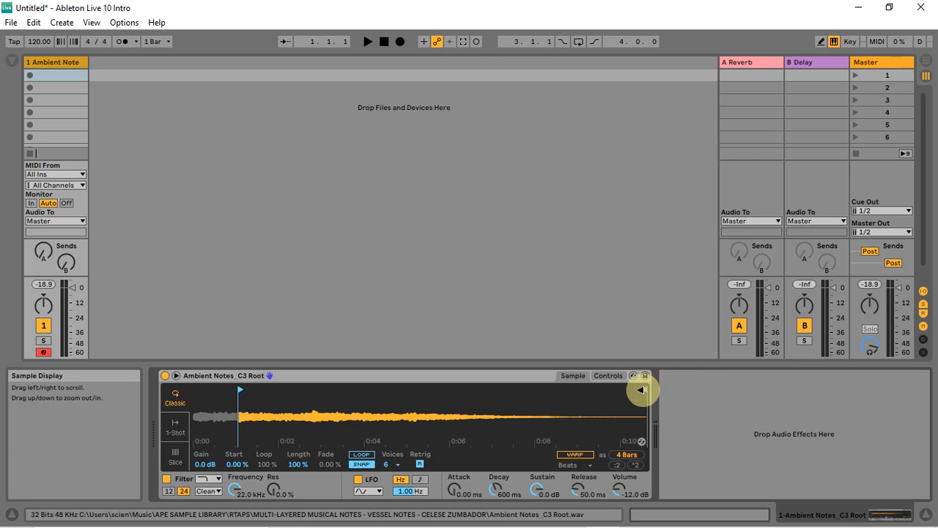
{"action": "mouse_move", "coordinate": [644, 388]}
{"action": "left_mouse_down"}
{"action": "mouse_move", "coordinate": [464, 401]}
{"action": "mouse_move", "coordinate": [331, 371]}
{"action": "mouse_move", "coordinate": [243, 392]}
{"action": "mouse_move", "coordinate": [296, 388]}
{"action": "left_mouse_up"}
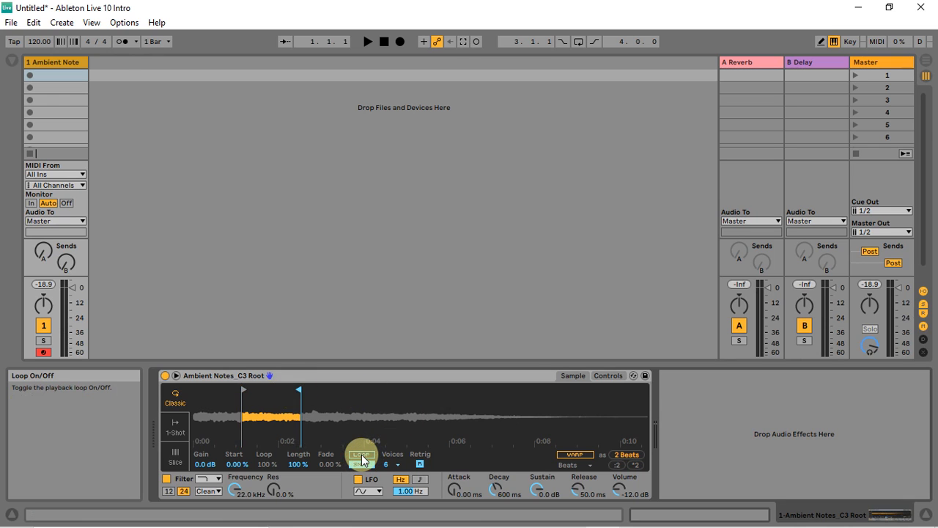
{"action": "left_click", "coordinate": [361, 454]}
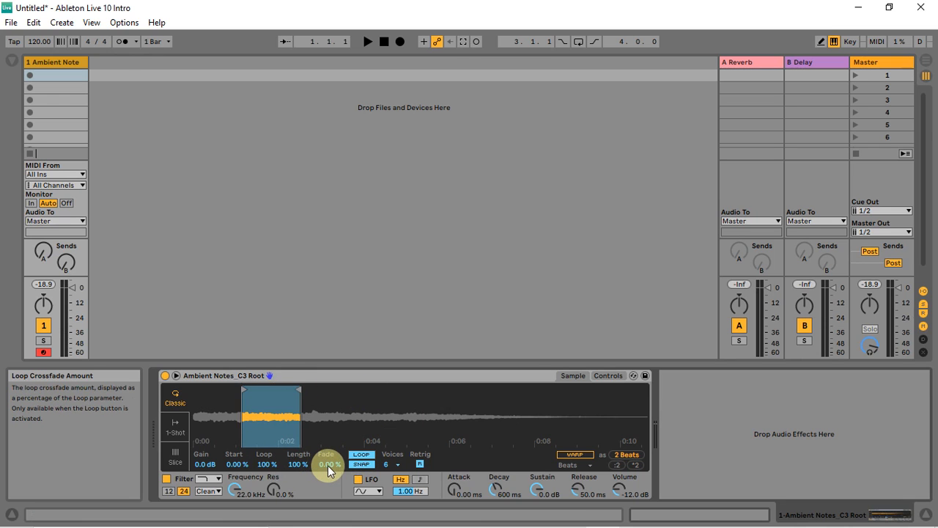
Set the loop fade to 100 % and the sample start to 33.6 %, and audition the loop.
{"action": "left_click_drag", "start_coordinate": [327, 465], "coordinate": [328, 432]}
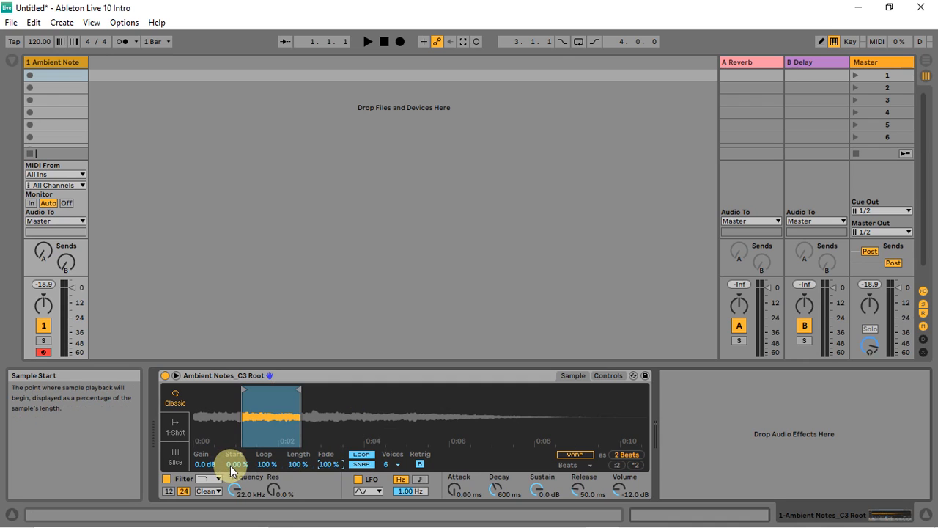
{"action": "left_click_drag", "start_coordinate": [233, 464], "coordinate": [233, 428]}
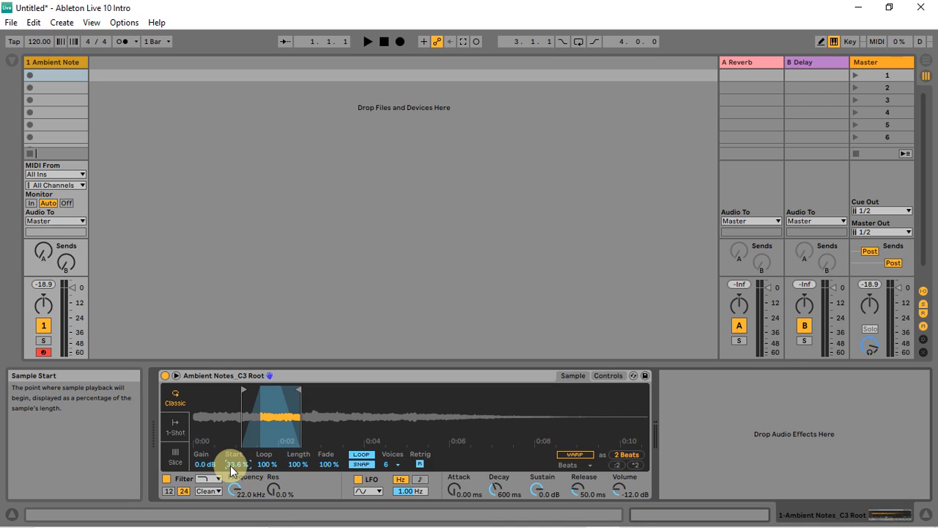
{"action": "key", "text": "a"}
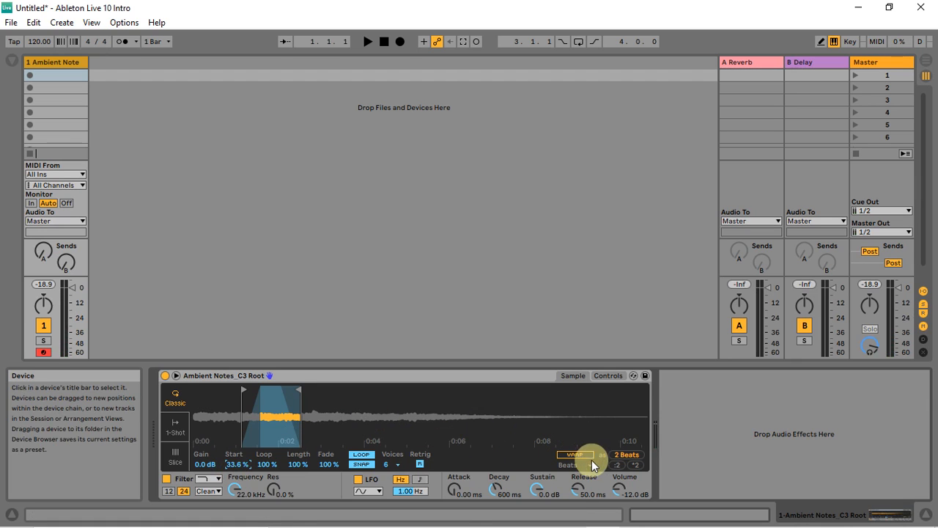
{"action": "left_click", "coordinate": [373, 453]}
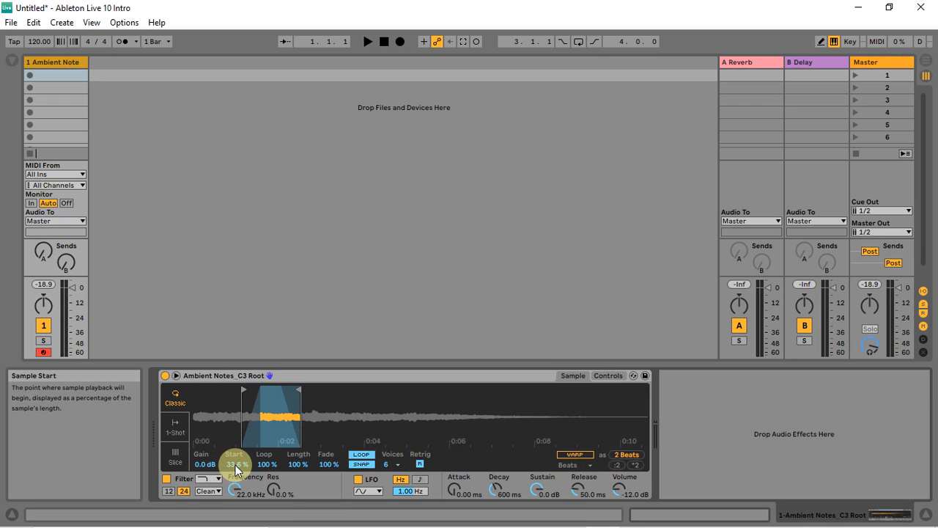
Undo the sample start, loop fade, looping and trim changes in Simpler.
{"action": "key", "text": "ctrl+z"}
{"action": "key", "text": "ctrl+z"}
{"action": "key", "text": "ctrl+z"}
{"action": "key", "text": "ctrl+z"}
{"action": "key", "text": "ctrl+z"}
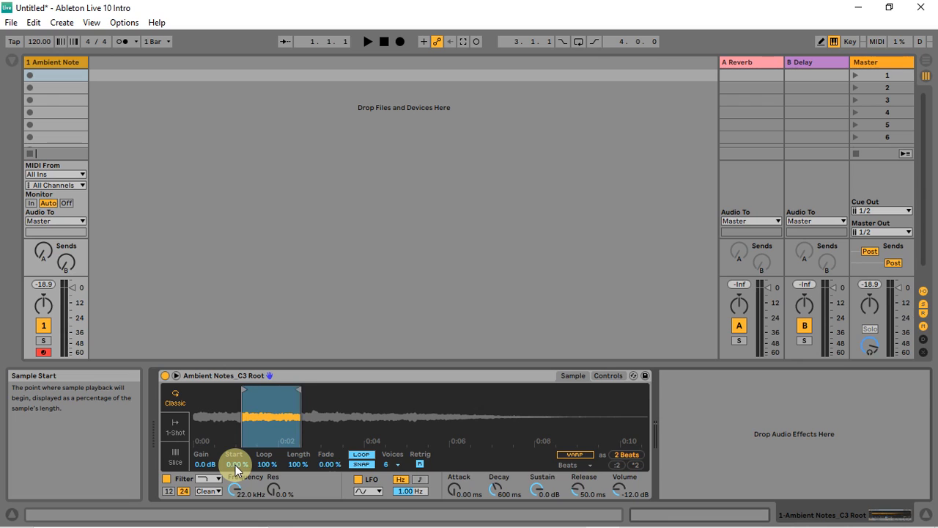
{"action": "key", "text": "ctrl+z"}
{"action": "key", "text": "ctrl+z"}
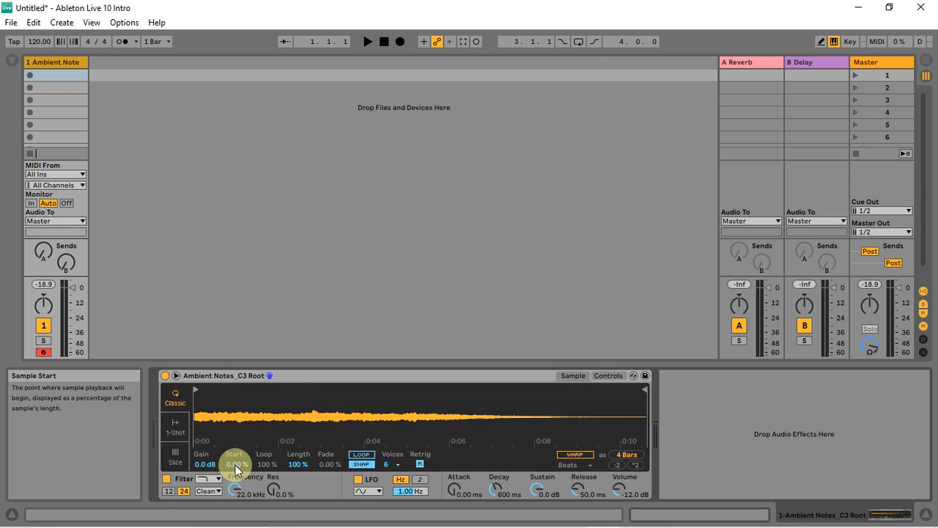
Audition a note, and redo the trim, looping, loop fade and sample start changes in Simpler.
{"action": "key", "text": "a"}
{"action": "key", "text": "ctrl+y"}
{"action": "key", "text": "ctrl+y"}
{"action": "key", "text": "ctrl+y"}
{"action": "key", "text": "ctrl+y"}
{"action": "key", "text": "ctrl+y"}
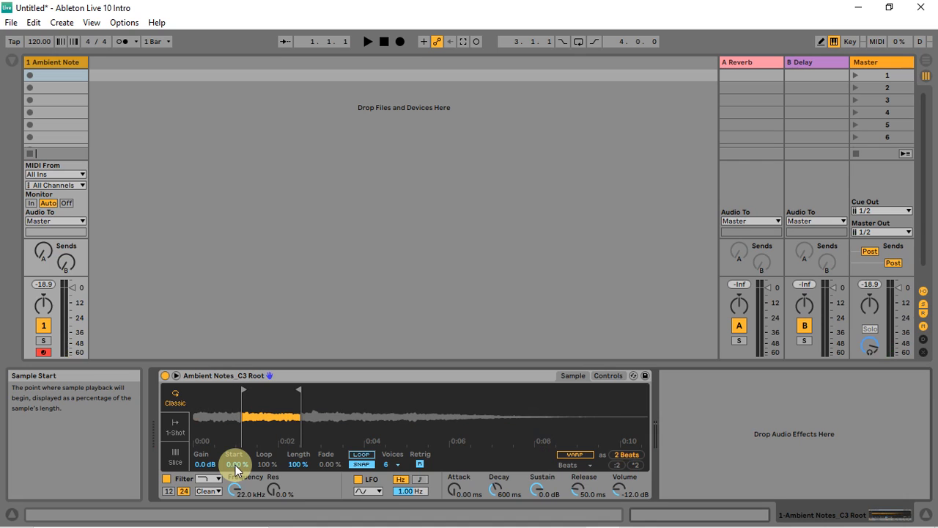
{"action": "key", "text": "ctrl+y"}
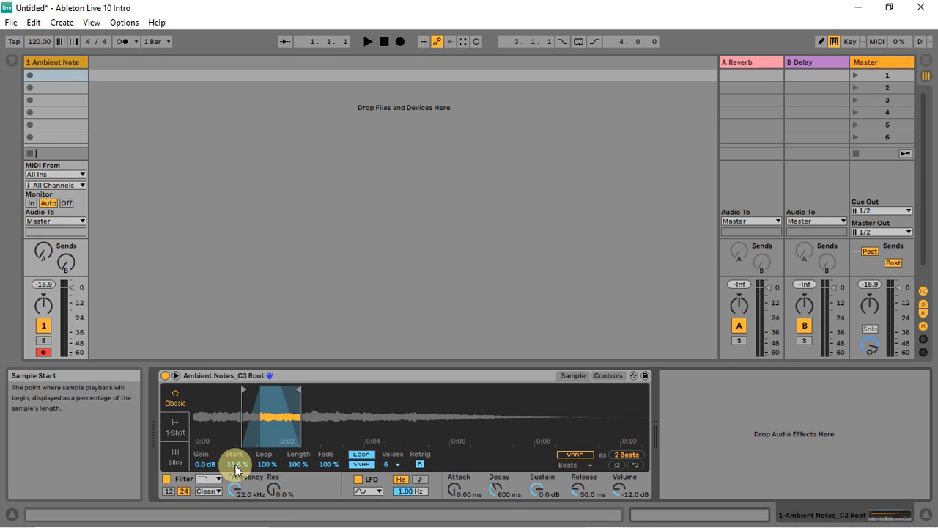
Show the browser and examine the contents of the arps and chord progressions sample folders.
{"action": "left_click", "coordinate": [14, 62]}
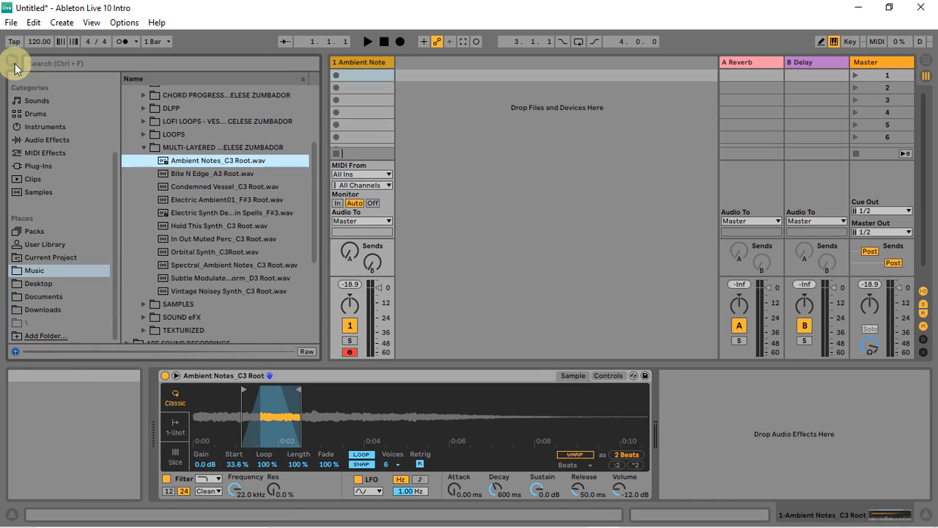
{"action": "left_click", "coordinate": [150, 149]}
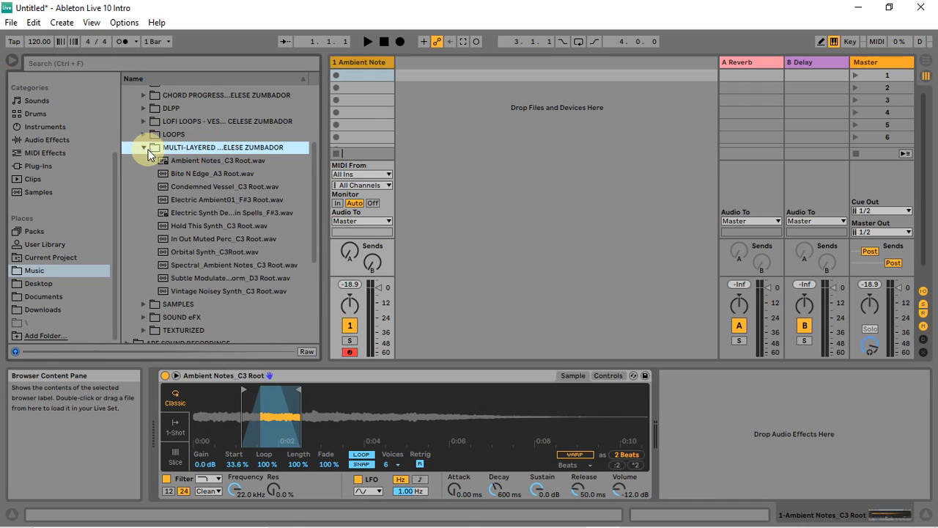
{"action": "left_click", "coordinate": [145, 148]}
{"action": "scroll", "coordinate": [190, 147], "scroll_direction": "up", "scroll_amount": 2}
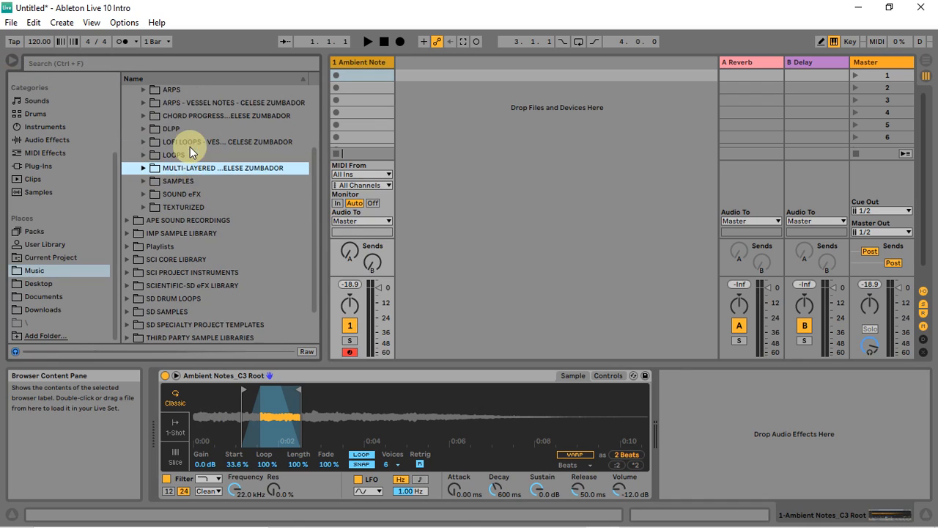
{"action": "scroll", "coordinate": [189, 147], "scroll_direction": "up", "scroll_amount": 3}
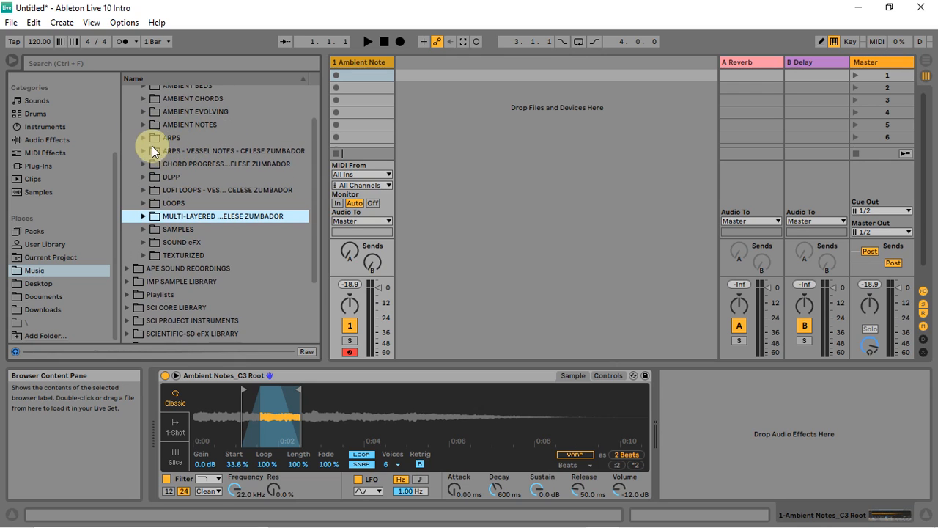
{"action": "left_click", "coordinate": [143, 138]}
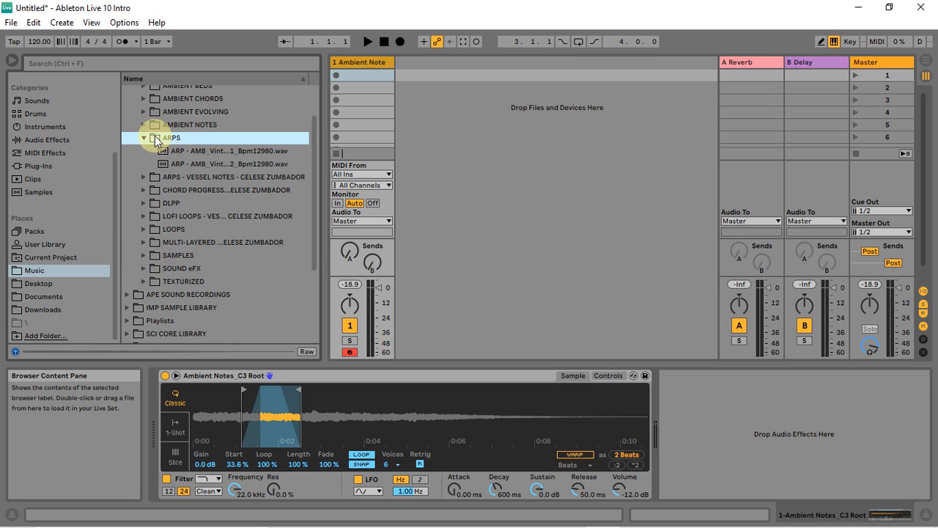
{"action": "left_click", "coordinate": [143, 138]}
{"action": "left_click", "coordinate": [143, 151]}
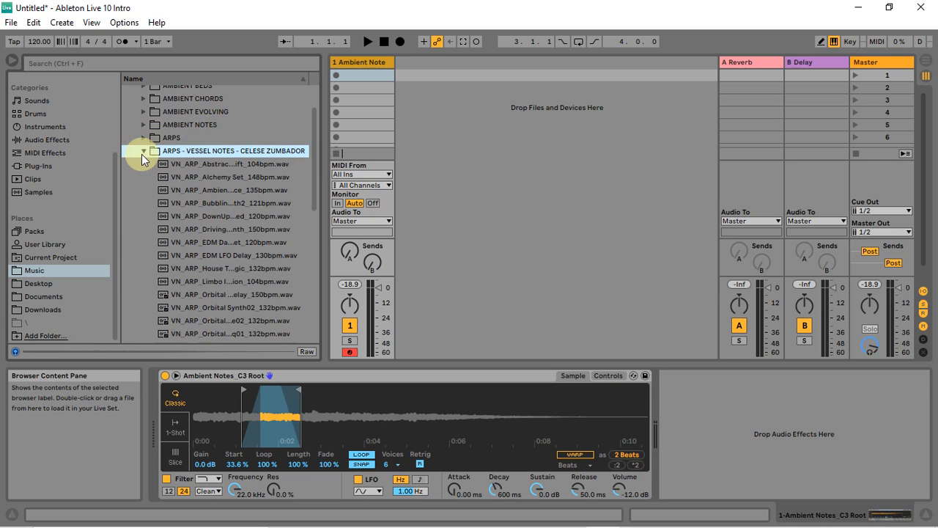
{"action": "left_click", "coordinate": [142, 151]}
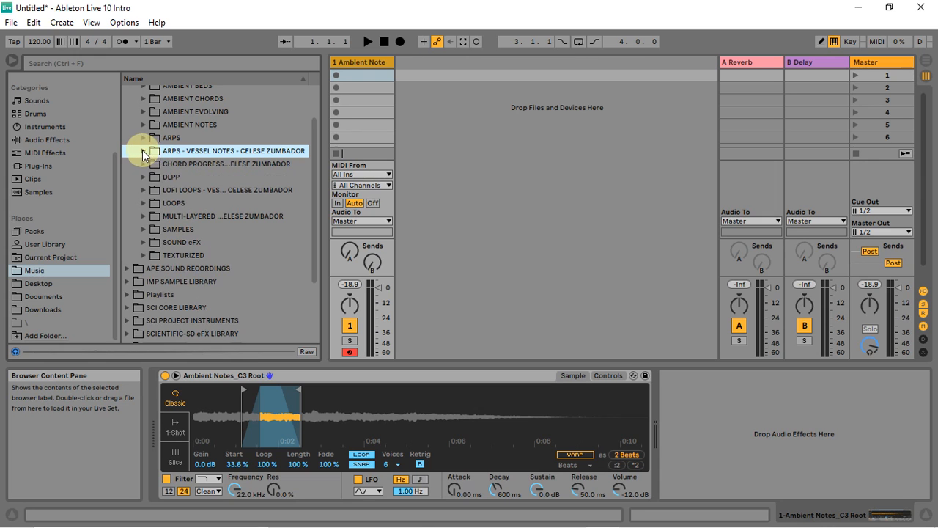
{"action": "left_click", "coordinate": [143, 164]}
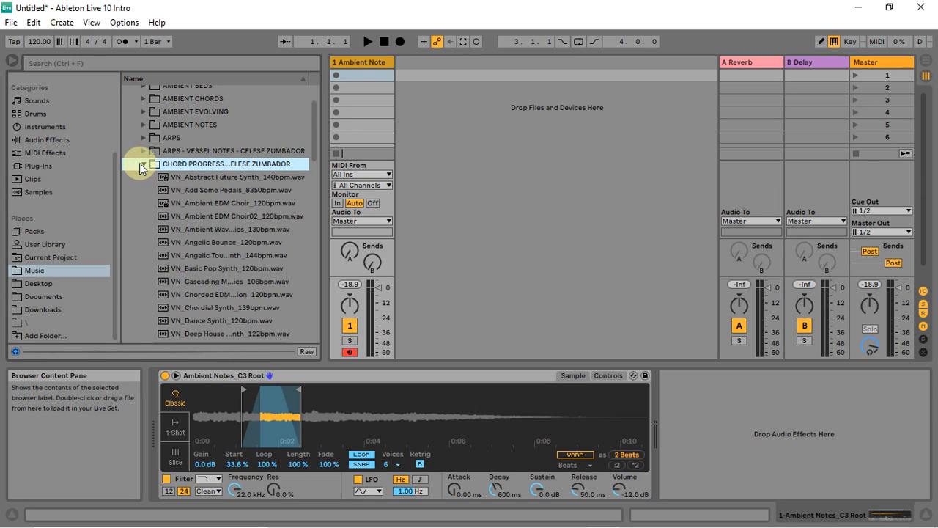
{"action": "left_click", "coordinate": [144, 164]}
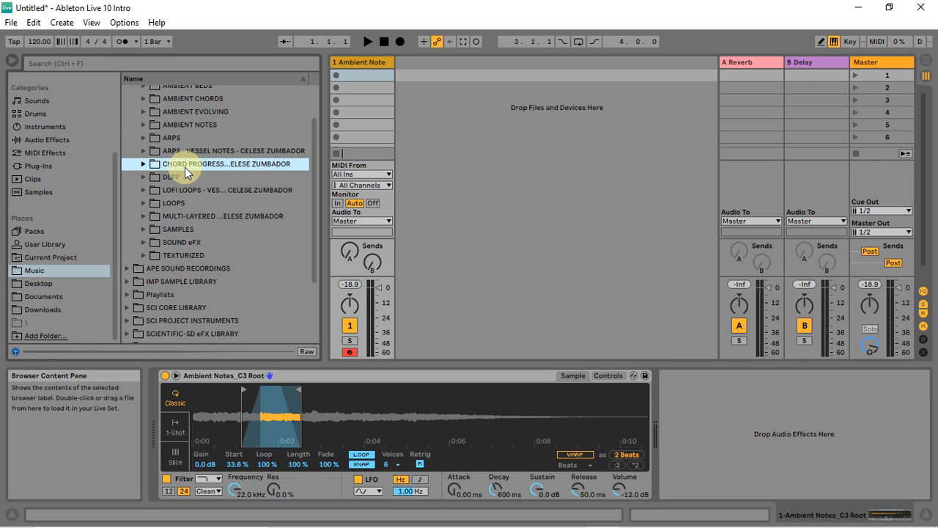
Expand the multi-layered musical notes folder and widen the browser to show the full folder and sample names.
{"action": "left_click", "coordinate": [143, 216]}
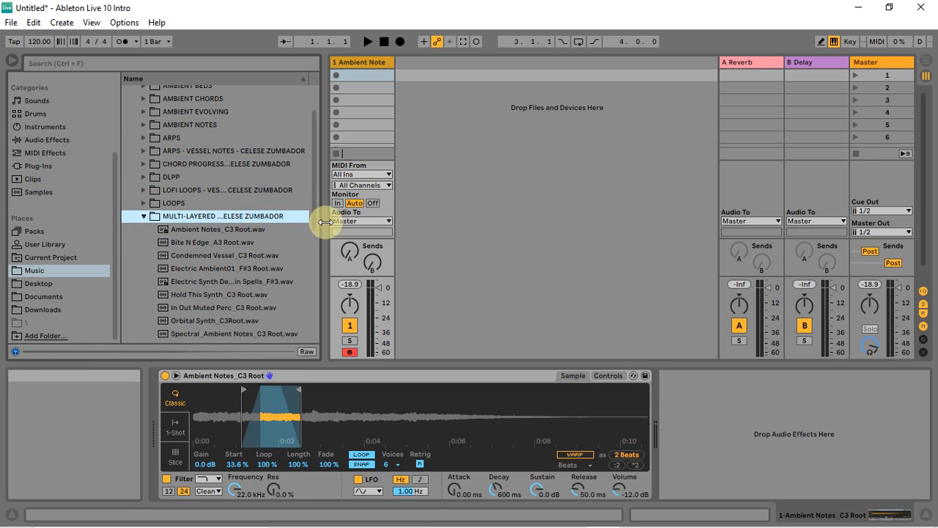
{"action": "left_click_drag", "start_coordinate": [324, 219], "coordinate": [466, 236]}
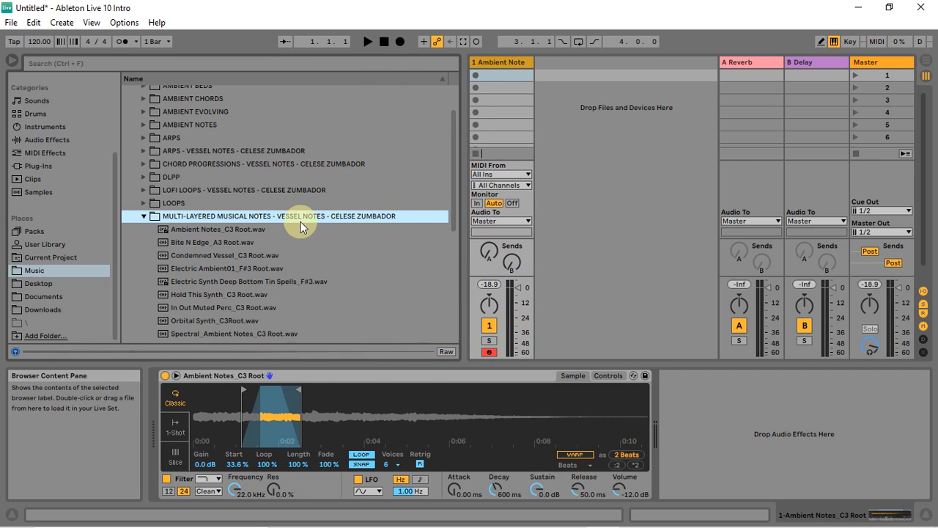
{"action": "scroll", "coordinate": [272, 249], "scroll_direction": "down", "scroll_amount": 5}
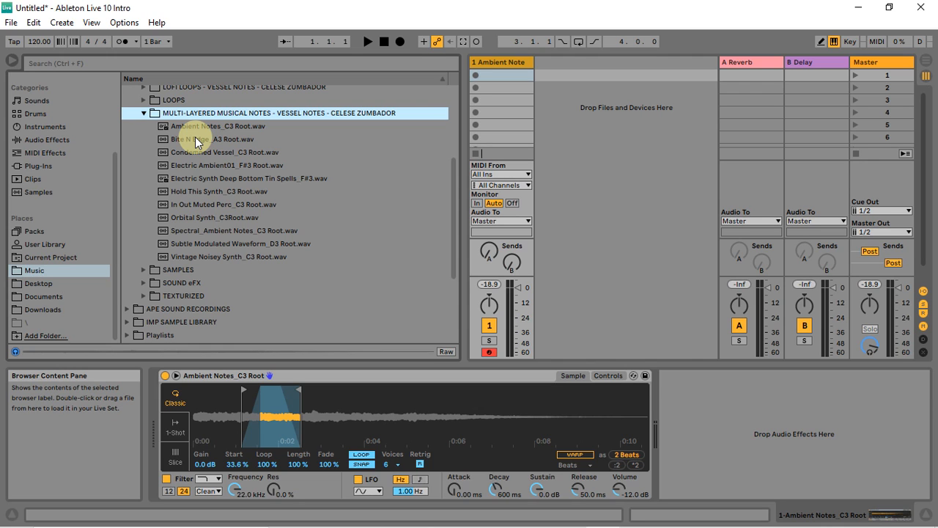
Expand Simpler's sample display to the full width with the browser hidden, and audition the looped region.
{"action": "left_click", "coordinate": [174, 375]}
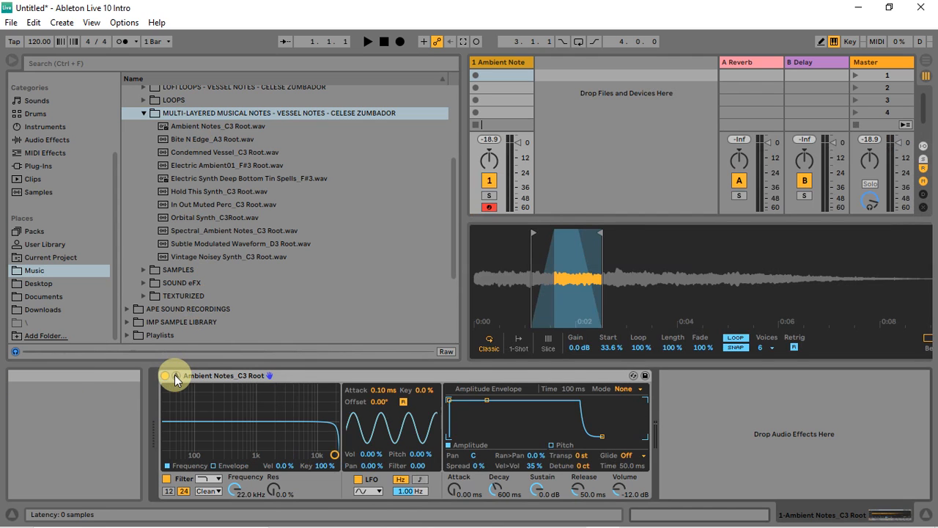
{"action": "left_click", "coordinate": [13, 61]}
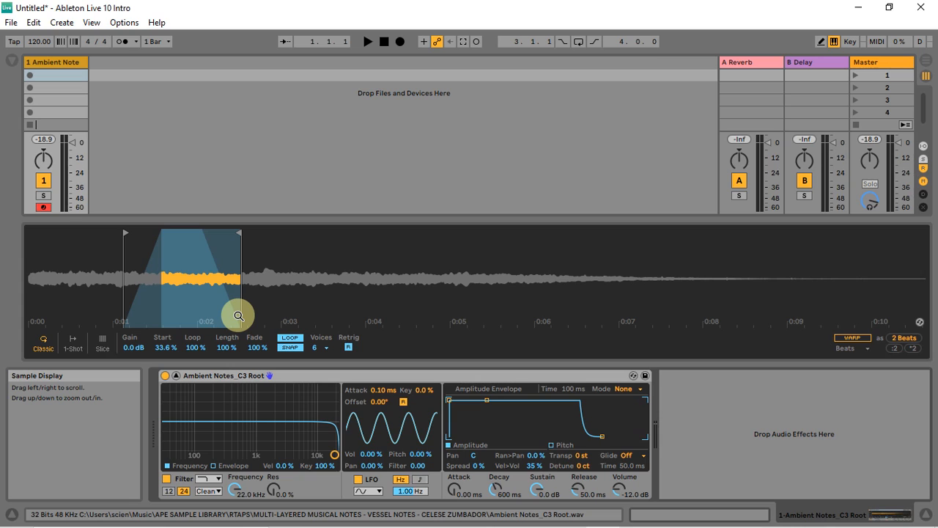
{"action": "key", "text": "a"}
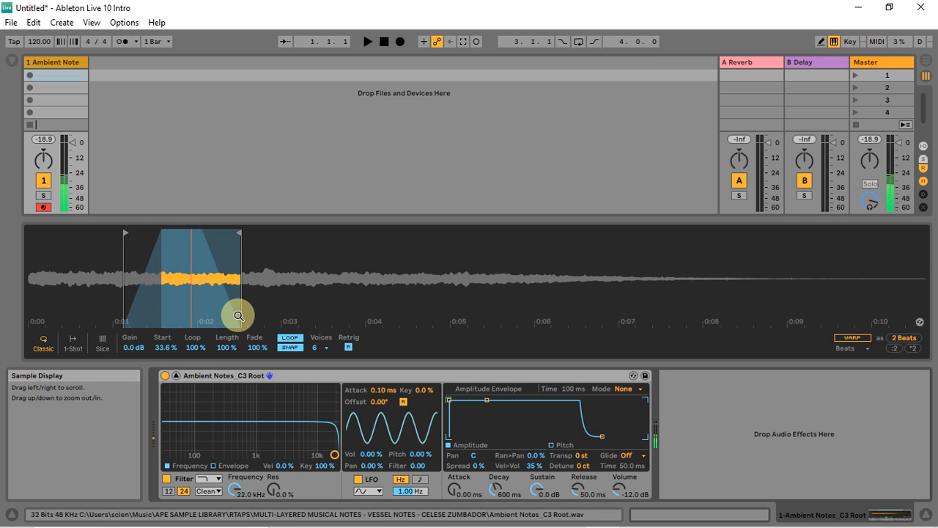
{"action": "key", "text": "a"}
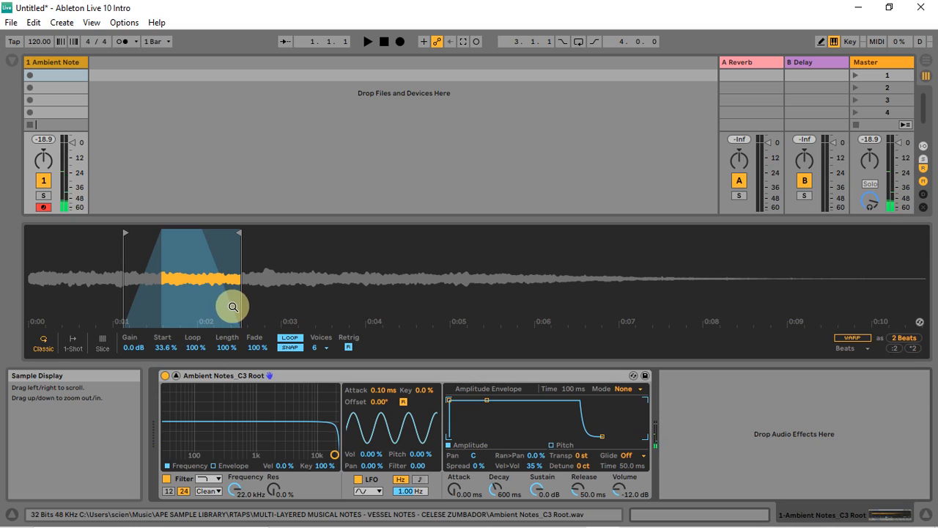
Set the sample start to 28.1 %, trim the sample to about 0.5 to 2.5 seconds, and audition the loop.
{"action": "left_click_drag", "start_coordinate": [204, 286], "coordinate": [205, 288]}
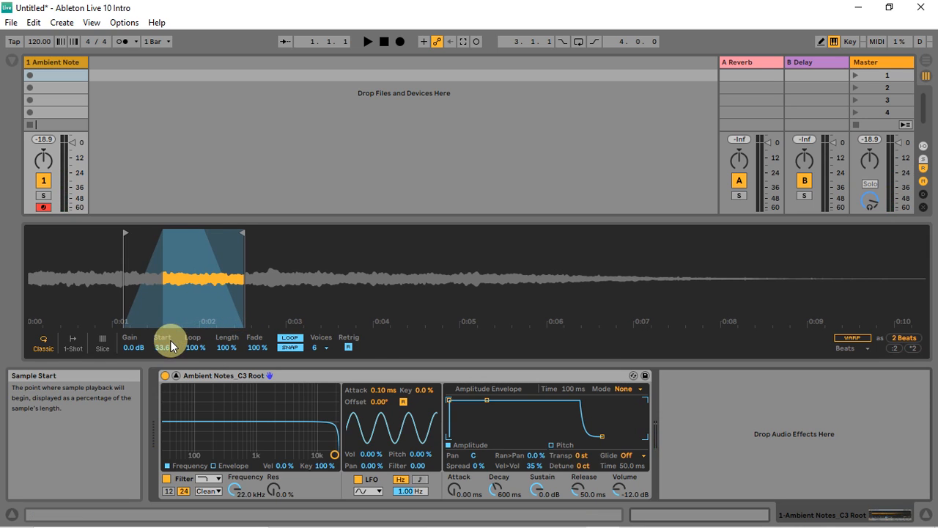
{"action": "mouse_move", "coordinate": [165, 344]}
{"action": "left_mouse_down"}
{"action": "mouse_move", "coordinate": [166, 381]}
{"action": "mouse_move", "coordinate": [169, 347]}
{"action": "left_mouse_up"}
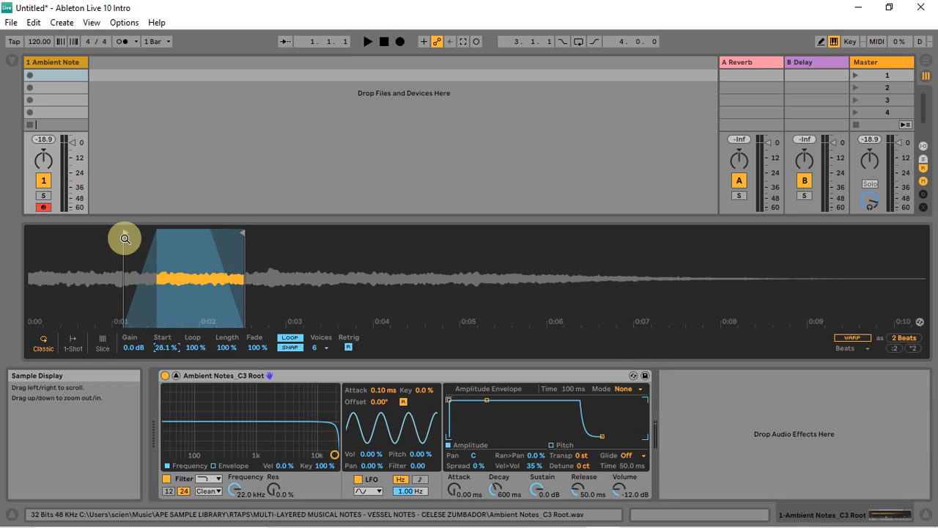
{"action": "mouse_move", "coordinate": [124, 237]}
{"action": "left_mouse_down"}
{"action": "mouse_move", "coordinate": [104, 238]}
{"action": "mouse_move", "coordinate": [136, 238]}
{"action": "mouse_move", "coordinate": [57, 232]}
{"action": "mouse_move", "coordinate": [74, 233]}
{"action": "left_mouse_up"}
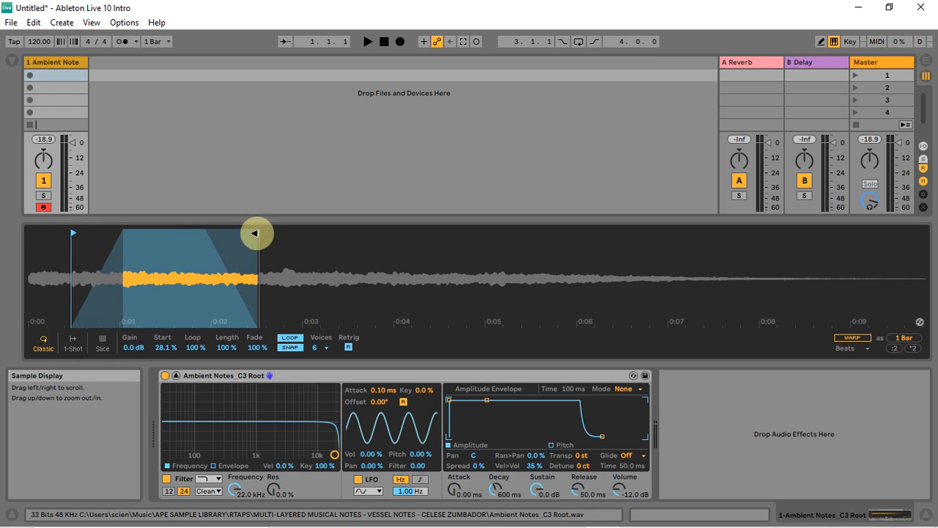
{"action": "mouse_move", "coordinate": [257, 231]}
{"action": "left_mouse_down"}
{"action": "mouse_move", "coordinate": [174, 230]}
{"action": "mouse_move", "coordinate": [250, 231]}
{"action": "left_mouse_up"}
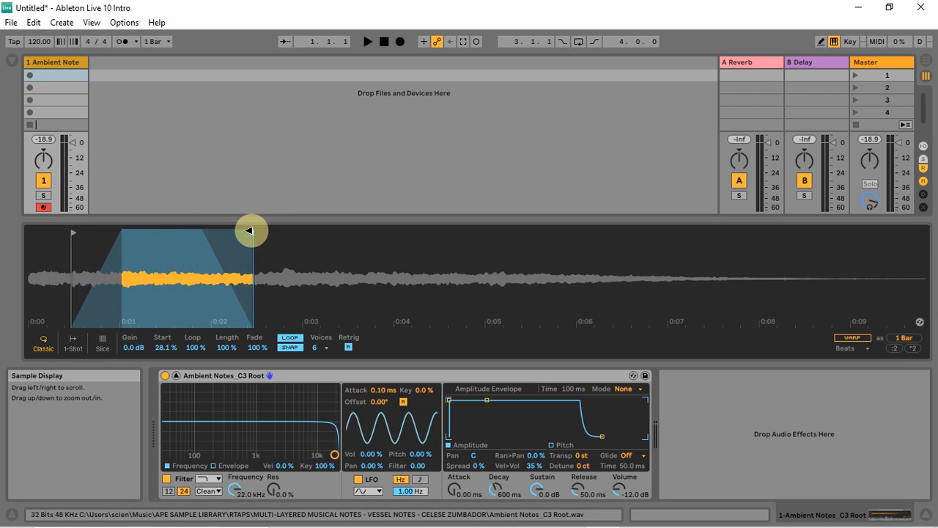
{"action": "key", "text": "d"}
{"action": "key", "text": "d"}
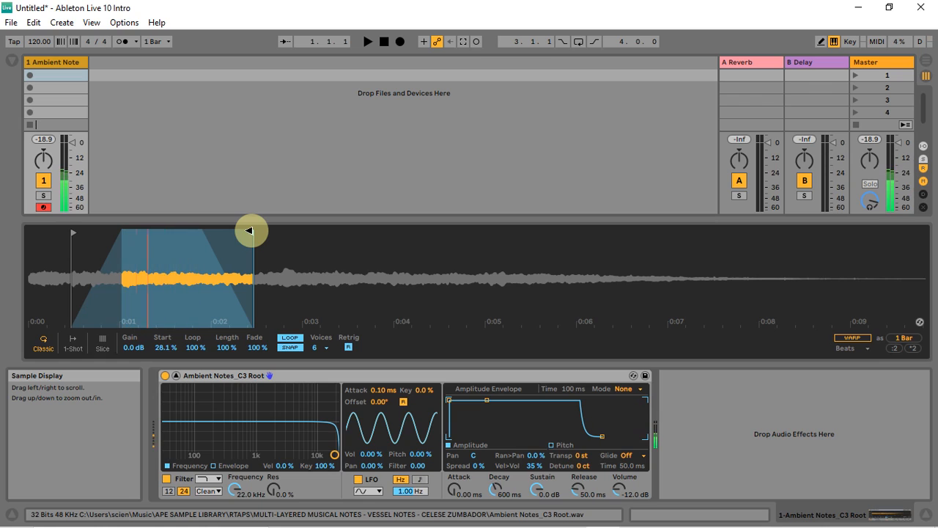
{"action": "key", "text": "d"}
{"action": "key", "text": "d"}
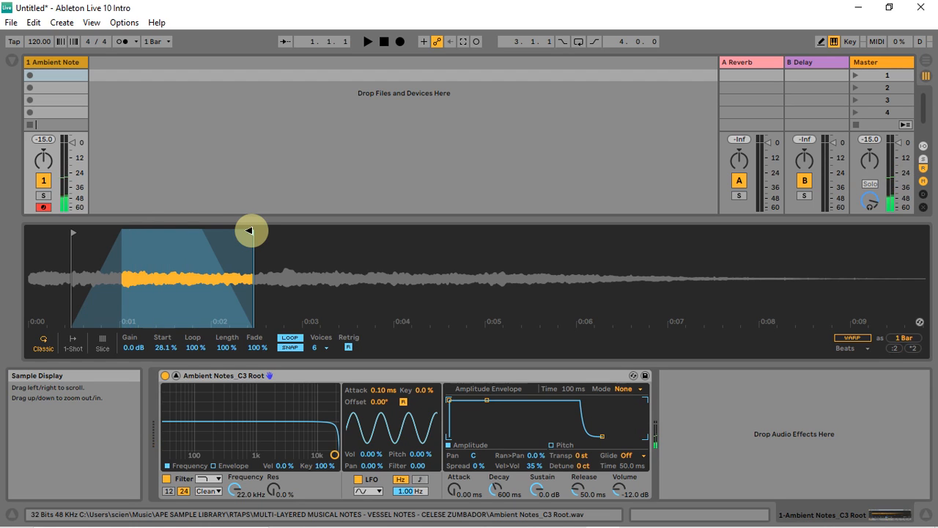
Trim the sample to the region from about 1.5 to 6 seconds and audition it.
{"action": "left_click_drag", "start_coordinate": [251, 230], "coordinate": [582, 235]}
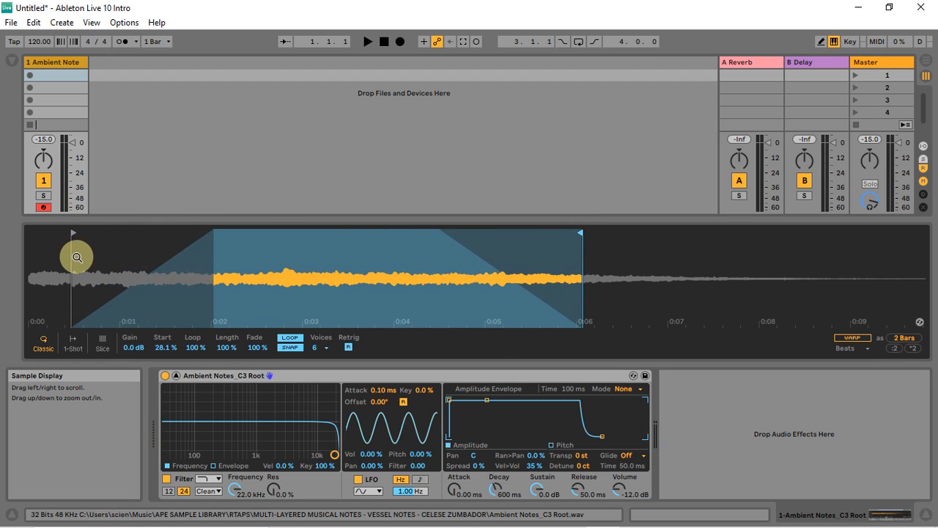
{"action": "left_click_drag", "start_coordinate": [73, 234], "coordinate": [116, 235]}
{"action": "mouse_move", "coordinate": [178, 232]}
{"action": "left_mouse_down"}
{"action": "mouse_move", "coordinate": [195, 230]}
{"action": "mouse_move", "coordinate": [173, 232]}
{"action": "left_mouse_up"}
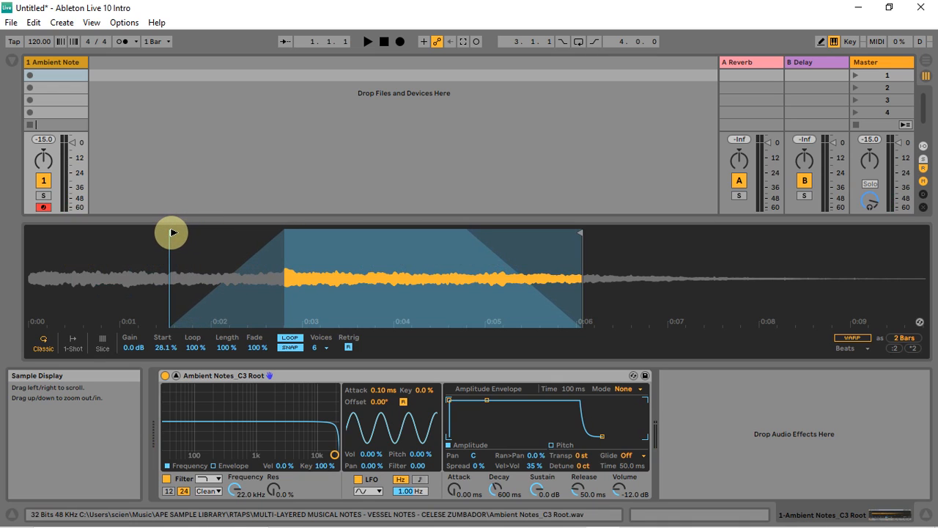
{"action": "key", "text": "a"}
Audition the loop with the trim start at about 4.6 seconds, and trim the region to about 3.2 to 3.9 seconds.
{"action": "mouse_move", "coordinate": [170, 233]}
{"action": "left_mouse_down"}
{"action": "mouse_move", "coordinate": [283, 230]}
{"action": "mouse_move", "coordinate": [454, 258]}
{"action": "left_mouse_up"}
{"action": "key", "text": "a"}
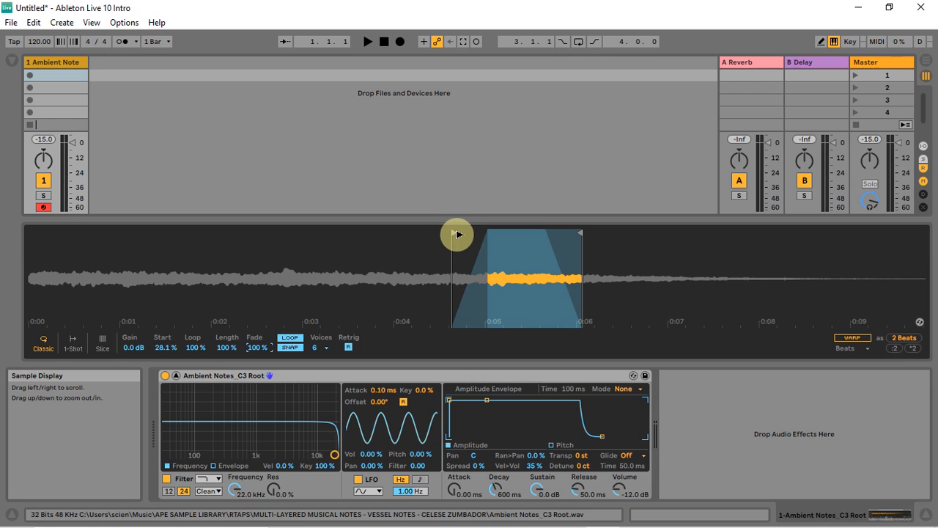
{"action": "left_click_drag", "start_coordinate": [449, 233], "coordinate": [319, 219]}
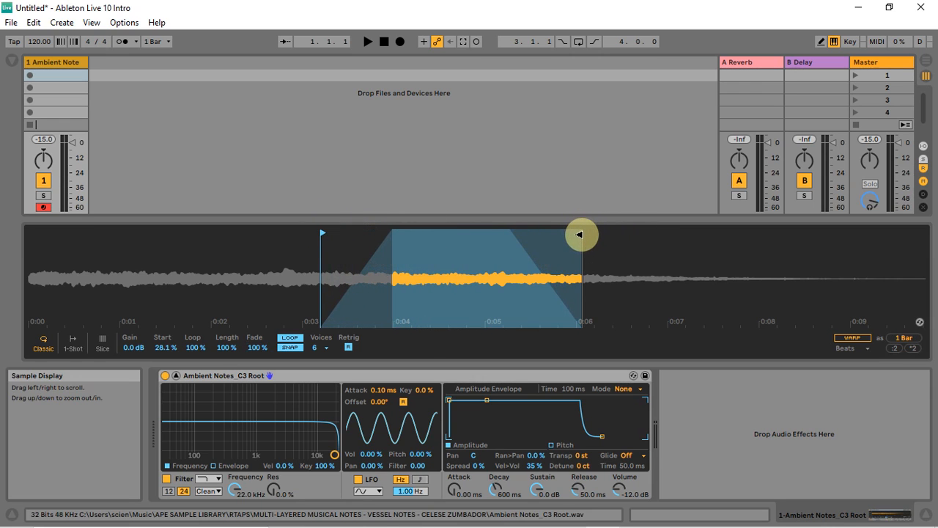
{"action": "left_click_drag", "start_coordinate": [580, 233], "coordinate": [384, 231]}
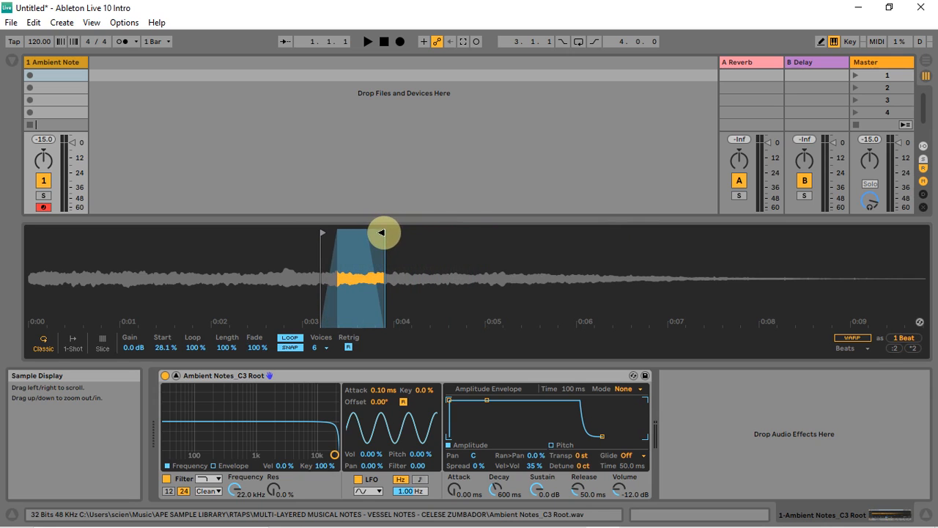
Set the sample start to 46.1 %, and audition the loop while trimming the region to about 1.5 to 4.4 seconds.
{"action": "mouse_move", "coordinate": [176, 350]}
{"action": "left_mouse_down"}
{"action": "mouse_move", "coordinate": [177, 327]}
{"action": "mouse_move", "coordinate": [166, 352]}
{"action": "left_mouse_up"}
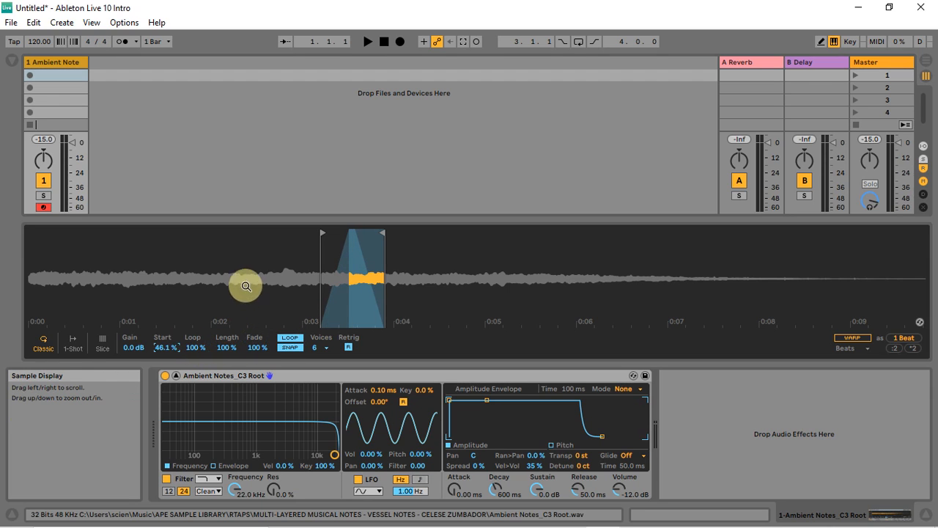
{"action": "left_click_drag", "start_coordinate": [384, 232], "coordinate": [431, 231]}
{"action": "key", "text": "a"}
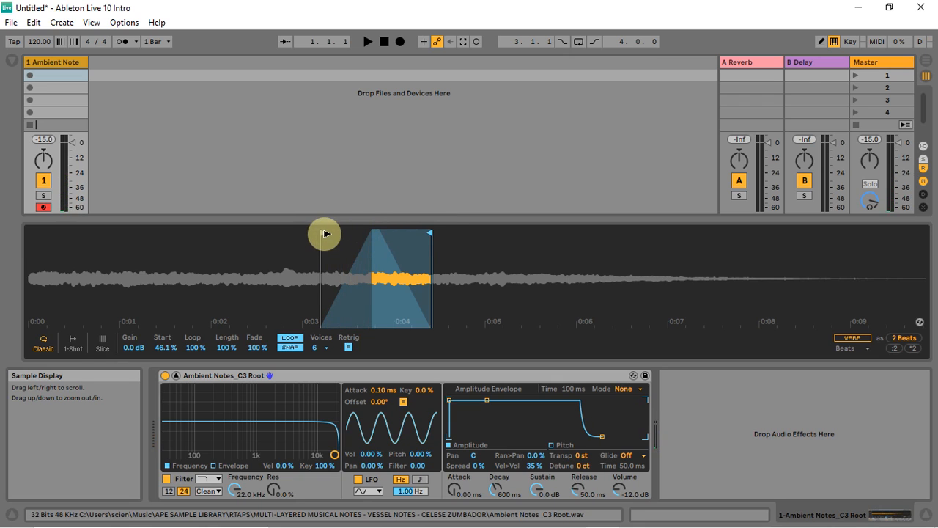
{"action": "left_click_drag", "start_coordinate": [322, 232], "coordinate": [167, 233]}
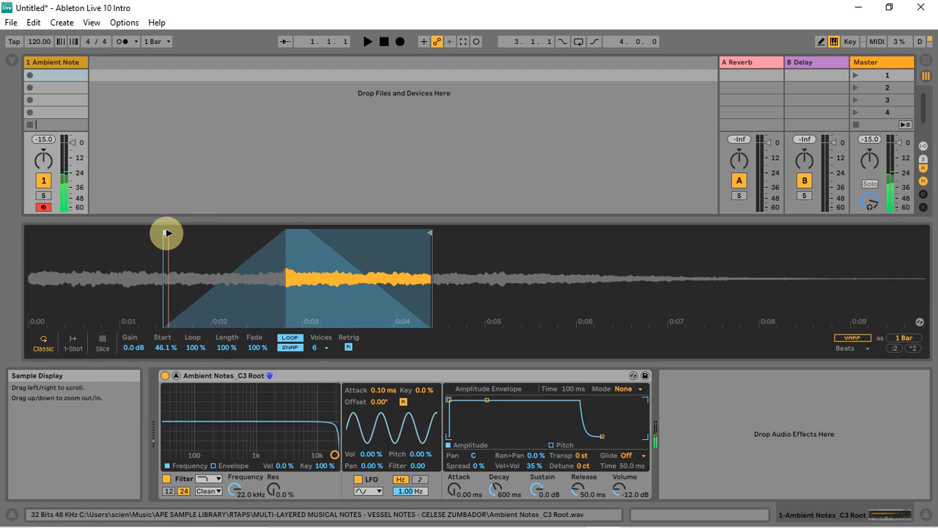
Show the browser and replace Simpler's sample with Bite N Edge_A3 Root.wav from the multi-layered notes folder.
{"action": "left_click", "coordinate": [13, 61]}
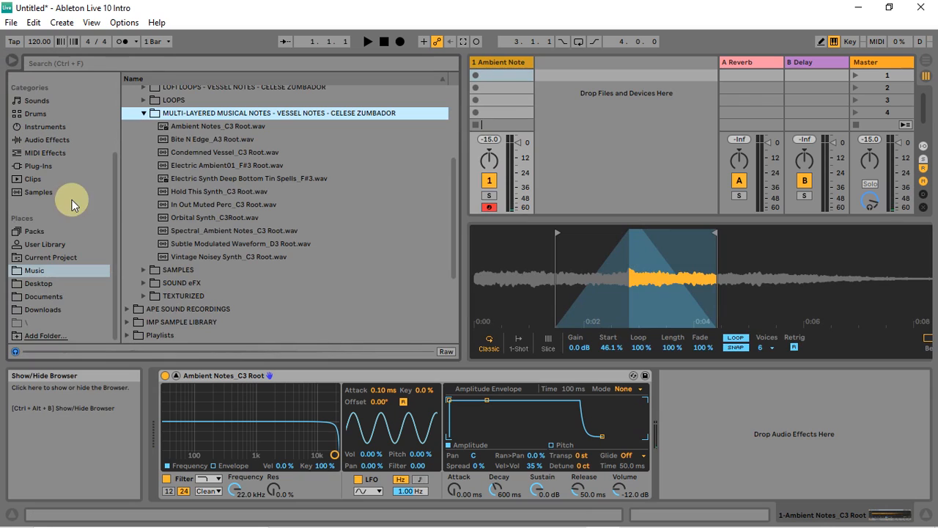
{"action": "left_click", "coordinate": [210, 126]}
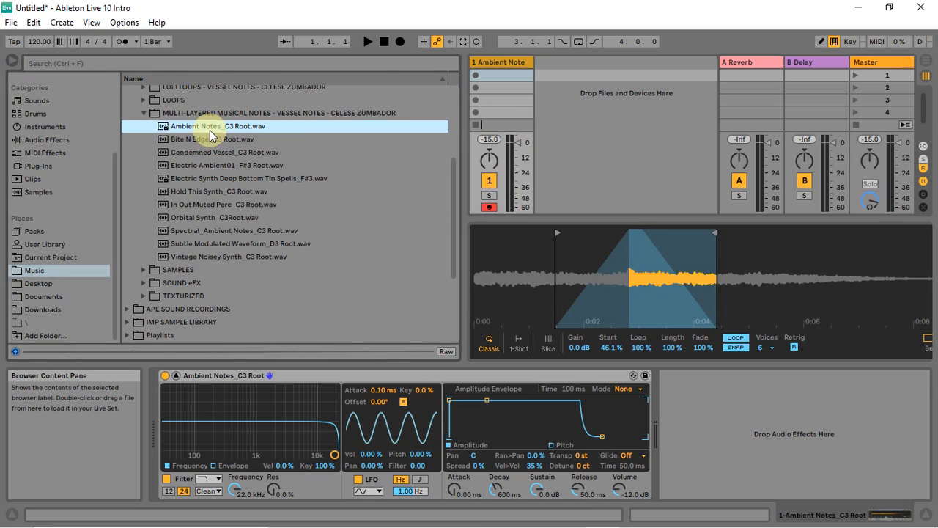
{"action": "left_click_drag", "start_coordinate": [592, 272], "coordinate": [645, 284]}
{"action": "left_click", "coordinate": [181, 141]}
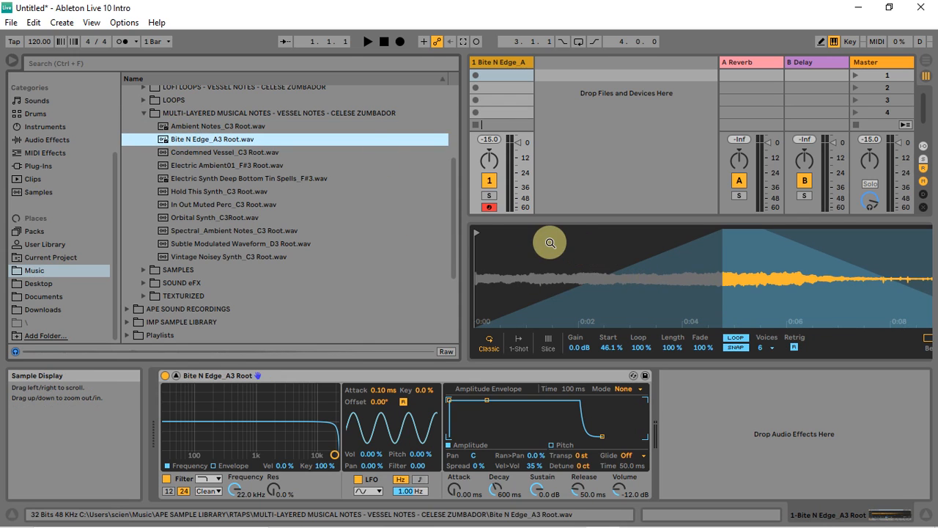
Hide the browser and audition the newly loaded sample across its full, untrimmed length.
{"action": "left_click", "coordinate": [12, 60]}
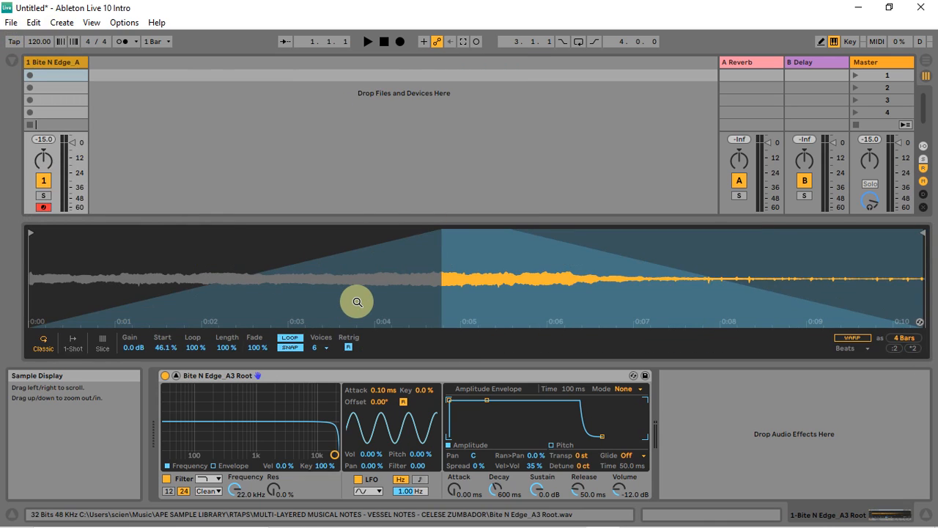
{"action": "key", "text": "a"}
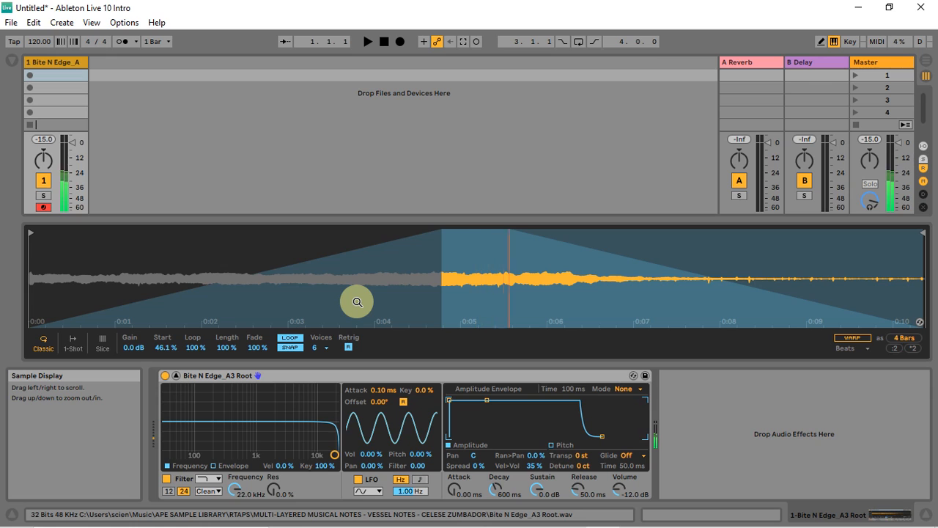
{"action": "key", "text": "a"}
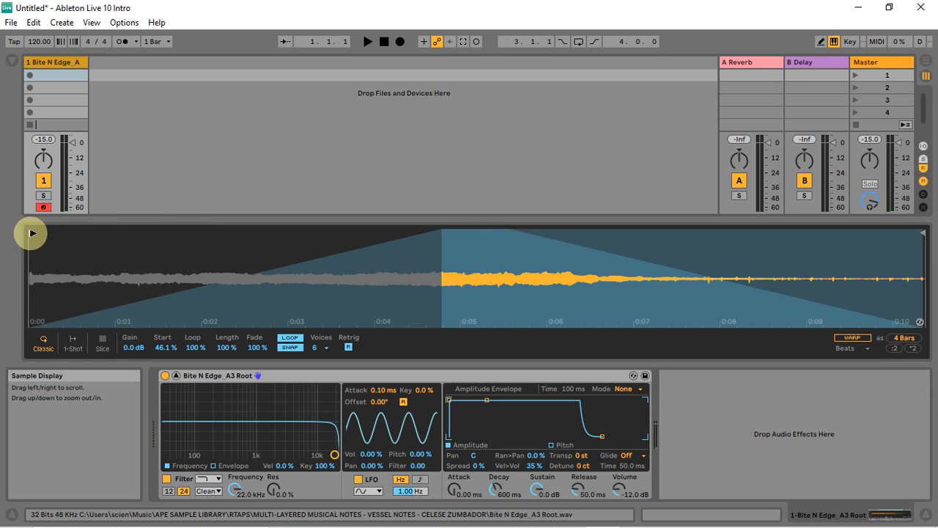
Move the trim start to about 3.9 seconds, set the sample start to 9.38 %, and audition the loop.
{"action": "mouse_move", "coordinate": [32, 233]}
{"action": "left_mouse_down"}
{"action": "mouse_move", "coordinate": [310, 205]}
{"action": "mouse_move", "coordinate": [365, 213]}
{"action": "left_mouse_up"}
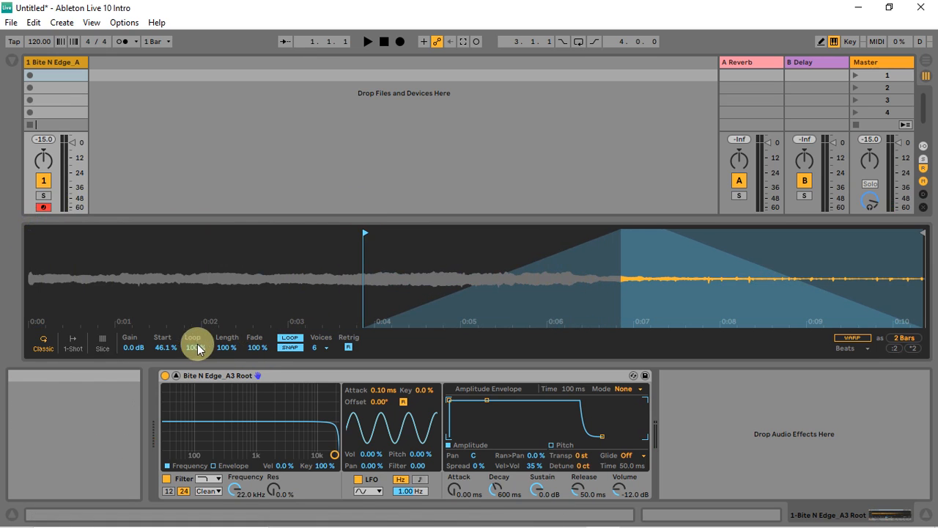
{"action": "left_click_drag", "start_coordinate": [165, 347], "coordinate": [165, 373]}
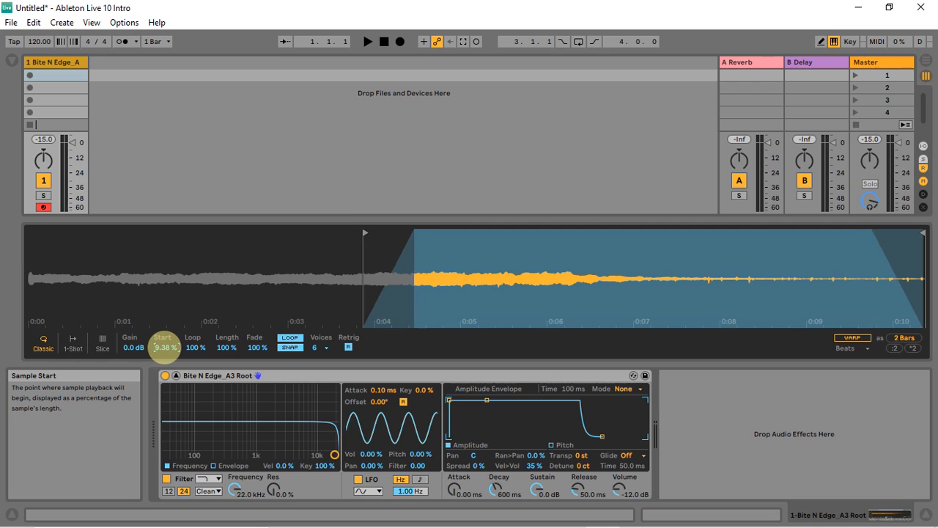
{"action": "key", "text": "a"}
{"action": "key", "text": "a"}
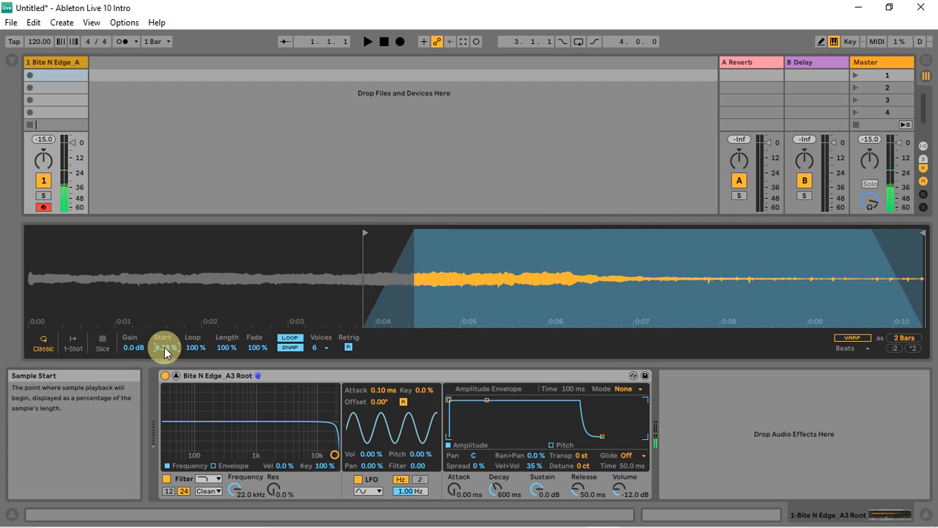
{"action": "key", "text": "a"}
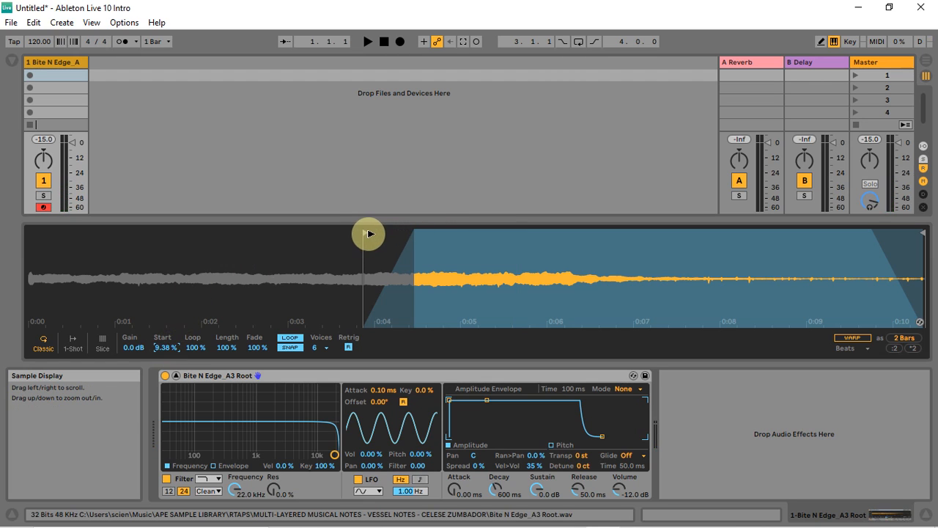
Trim the sample to the region from about 0.7 to 2.6 seconds and audition it.
{"action": "left_click_drag", "start_coordinate": [367, 233], "coordinate": [90, 208]}
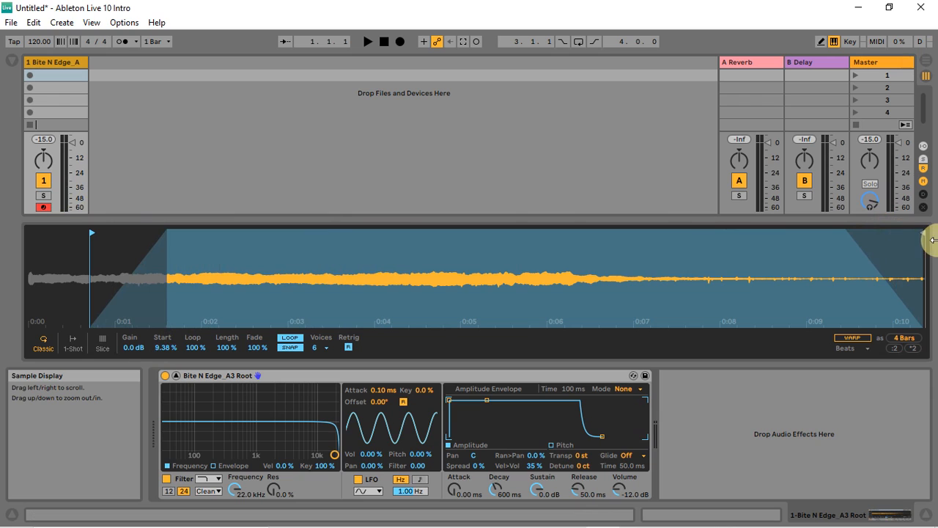
{"action": "mouse_move", "coordinate": [921, 233]}
{"action": "left_mouse_down"}
{"action": "mouse_move", "coordinate": [581, 184]}
{"action": "mouse_move", "coordinate": [256, 219]}
{"action": "left_mouse_up"}
{"action": "key", "text": "a"}
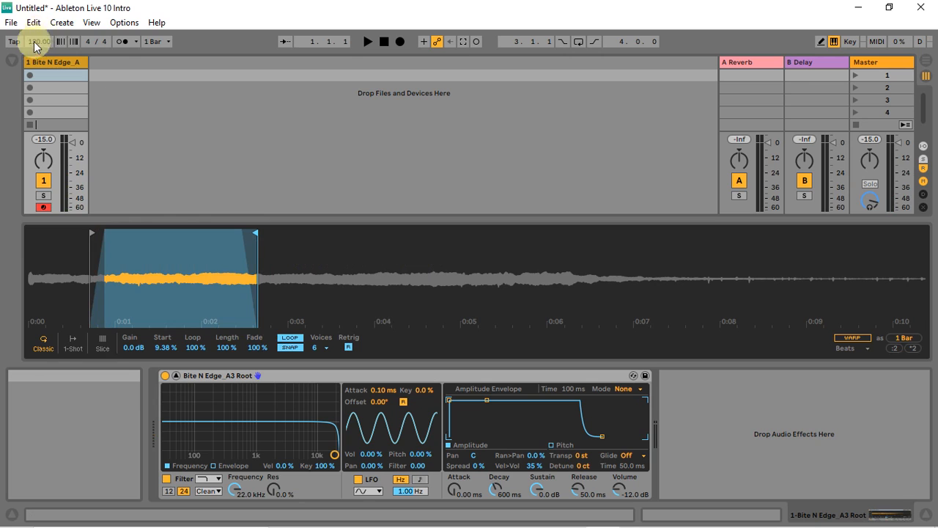
{"action": "left_click", "coordinate": [11, 63]}
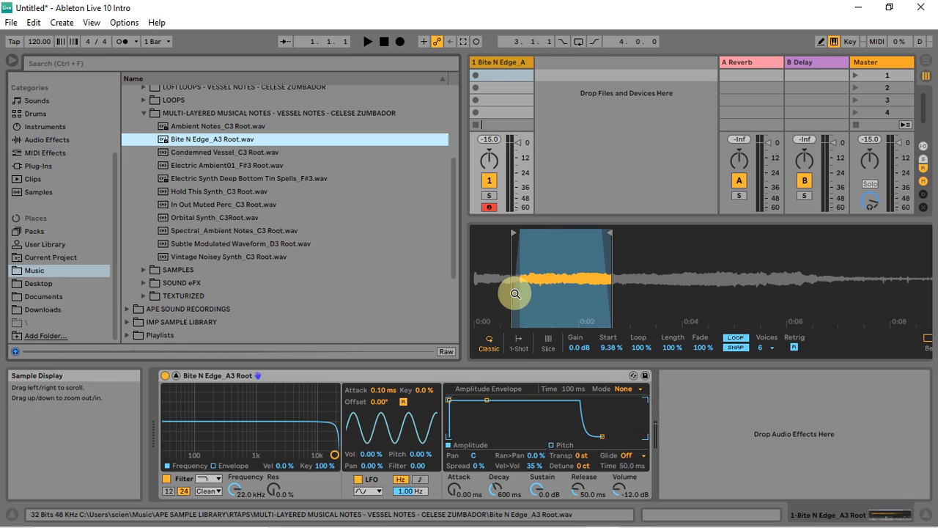
{"action": "left_click", "coordinate": [14, 64]}
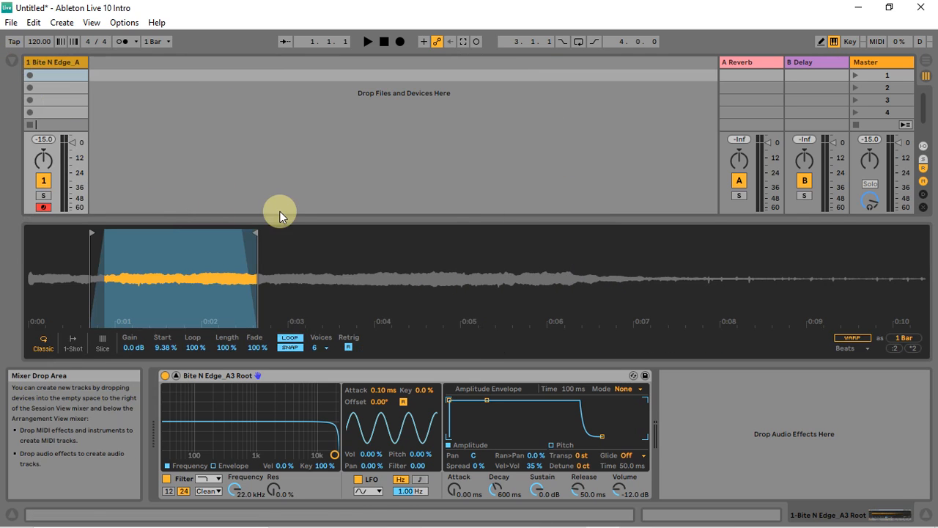
{"action": "left_click", "coordinate": [283, 341]}
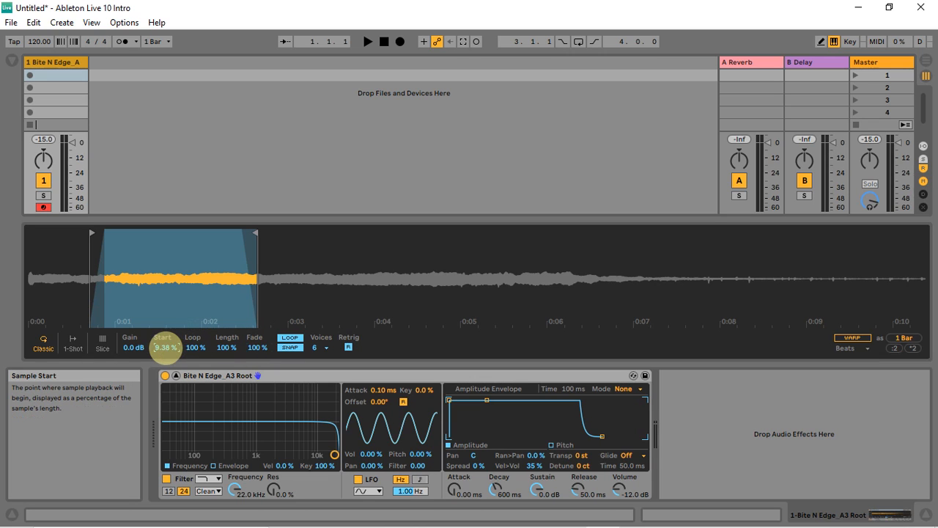
Set the sample start to 35.9 % and begin adjusting Simpler's filter cutoff frequency.
{"action": "left_click_drag", "start_coordinate": [165, 347], "coordinate": [166, 348]}
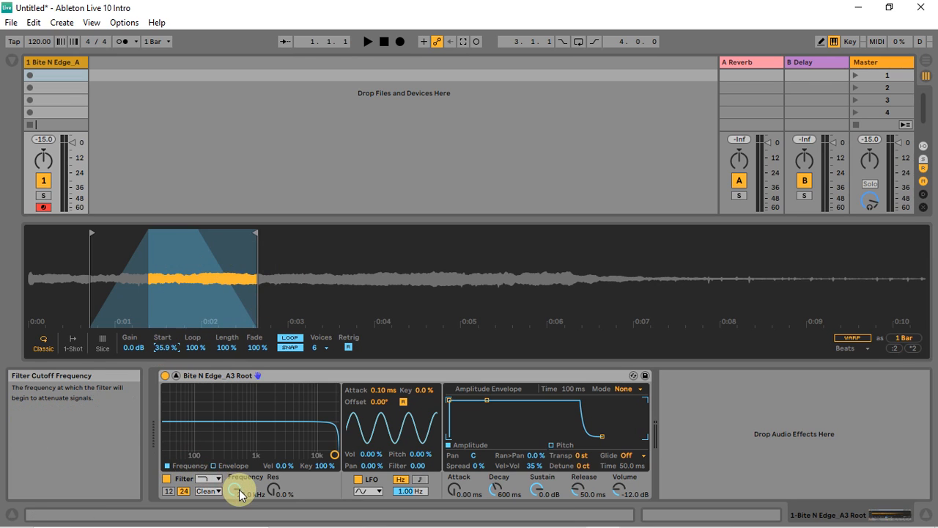
{"action": "left_click_drag", "start_coordinate": [240, 490], "coordinate": [240, 490]}
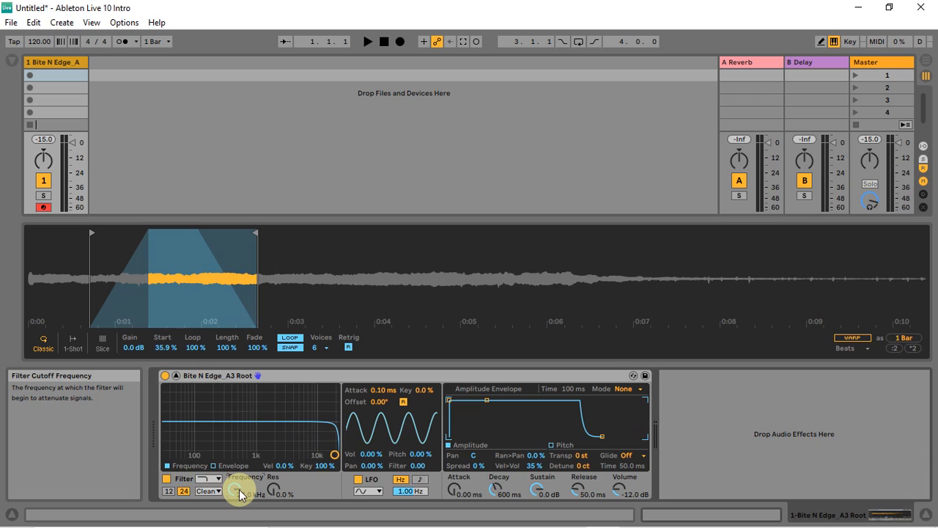